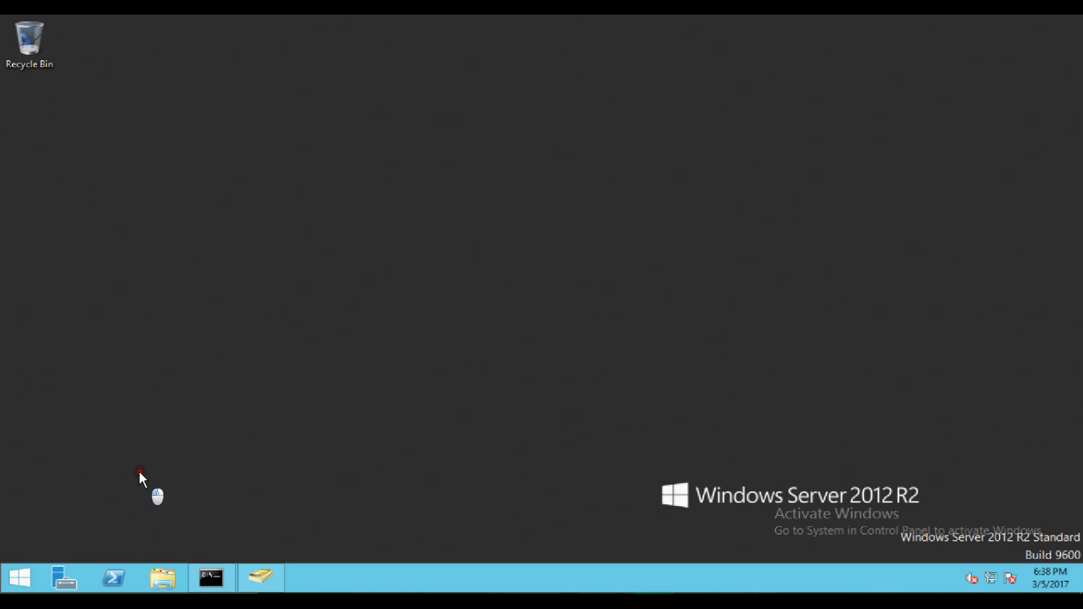
Step: Bring up Active Directory Users and Computers and open the empty IT OU under solveme.net
left_click(262, 575)
left_click_drag(156, 290, 227, 294)
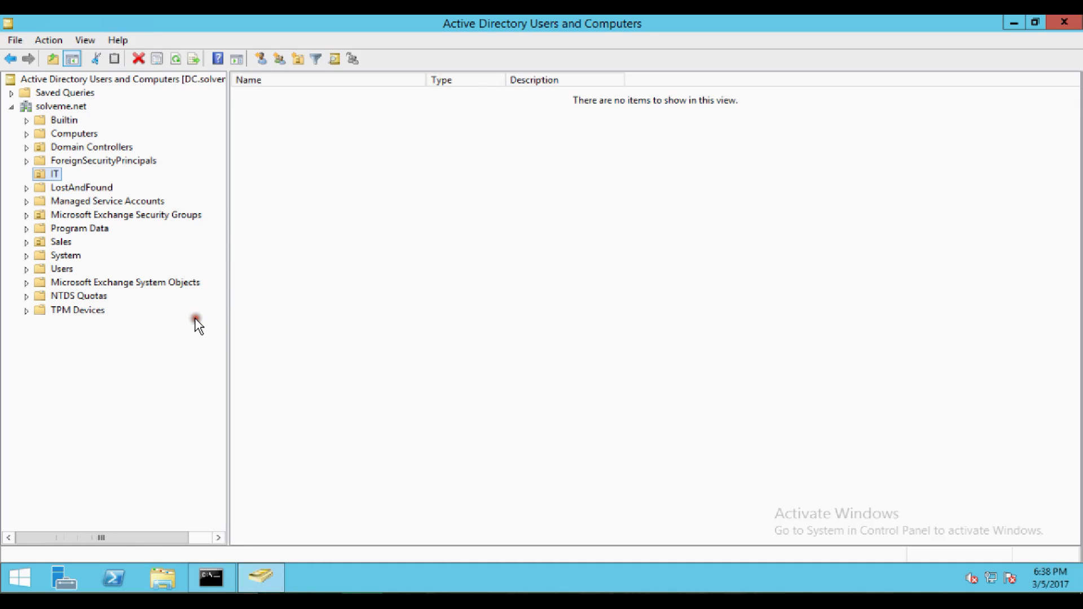
mouse_move(99, 535)
left_mouse_down()
mouse_move(113, 536)
mouse_move(100, 534)
left_mouse_up()
left_click(59, 107)
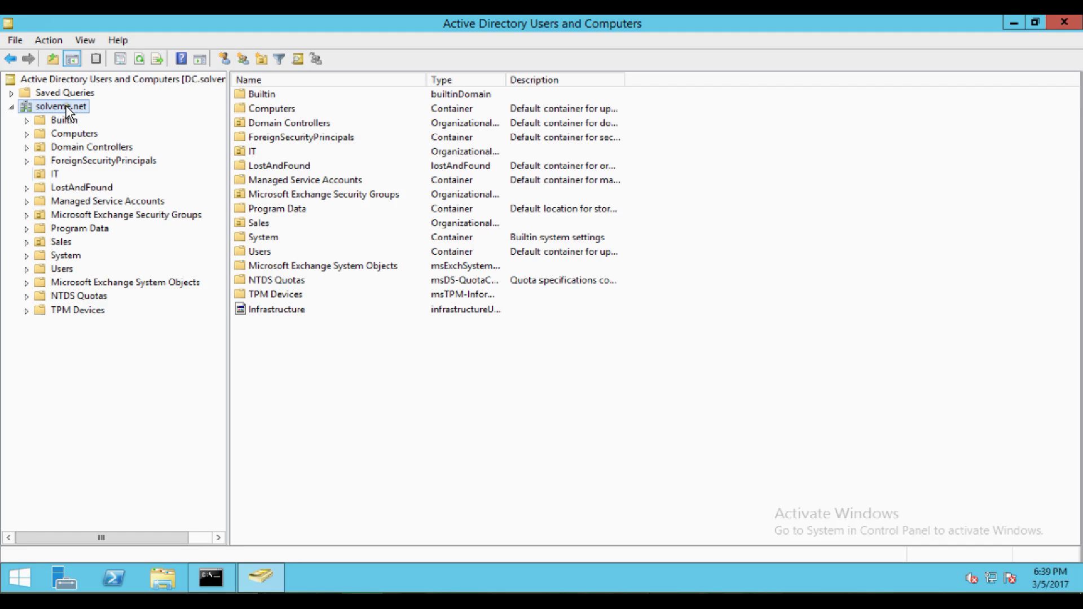
left_click(47, 175)
left_click(303, 161)
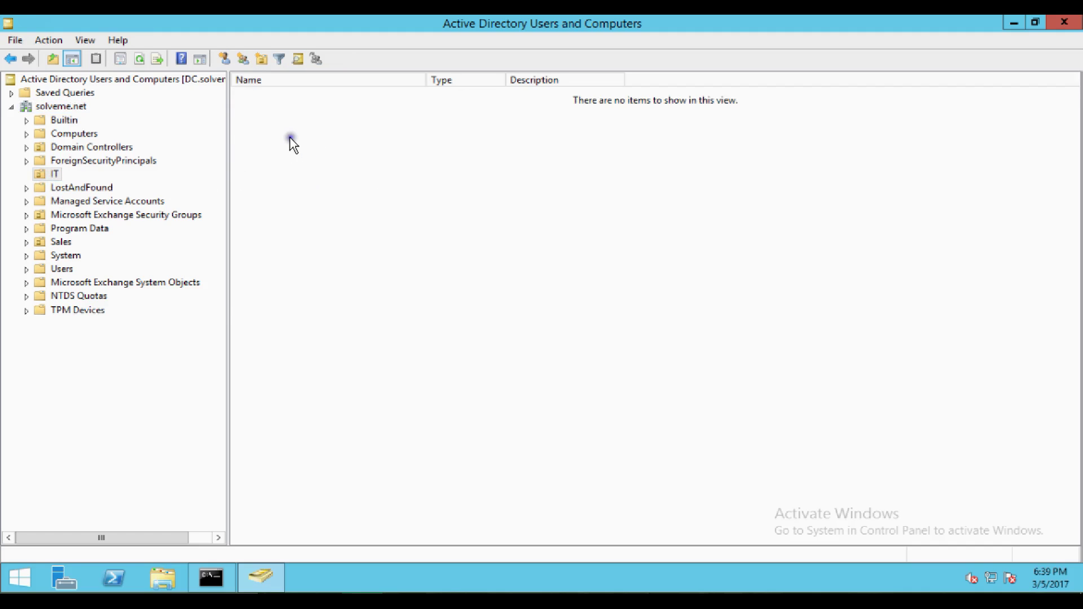
Step: Start a new user in IT, entering the first name, last name and logon name
right_click(290, 139)
mouse_move(408, 202)
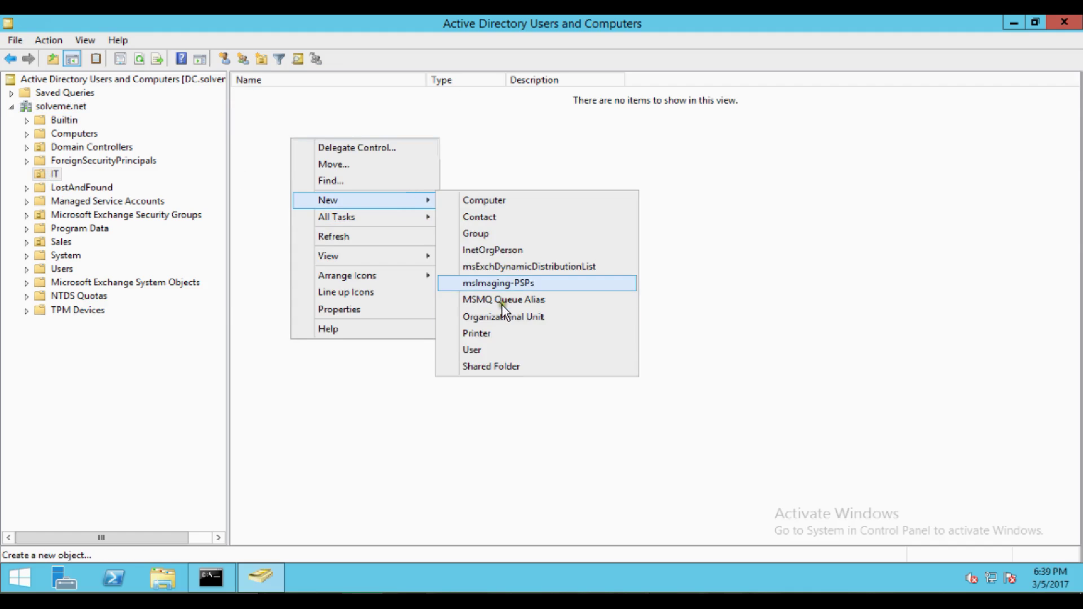
left_click(504, 349)
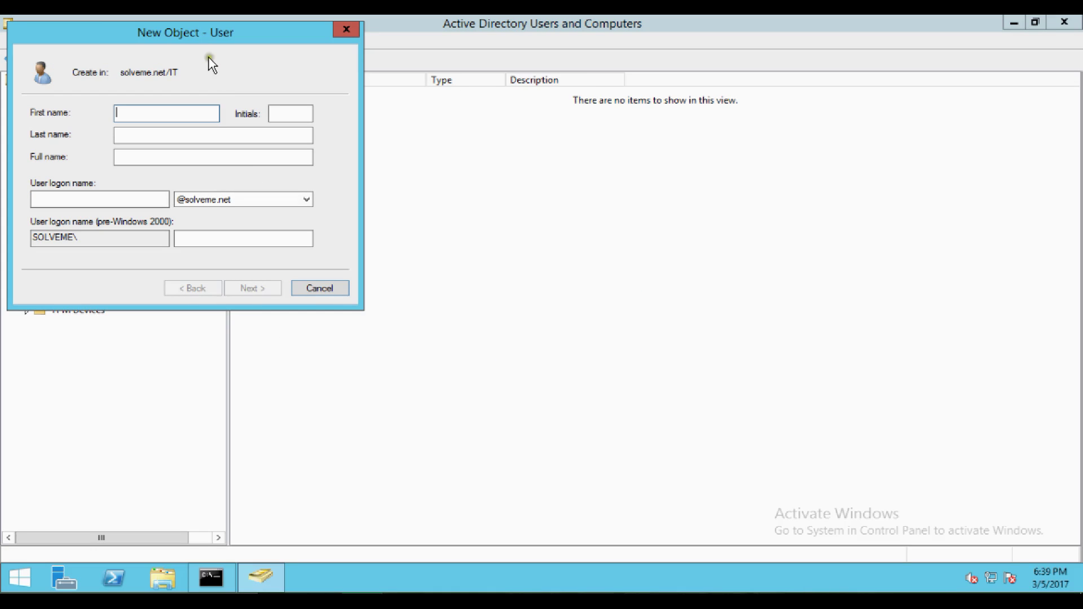
left_click_drag(191, 32, 450, 138)
left_click(404, 218)
type("Marry")
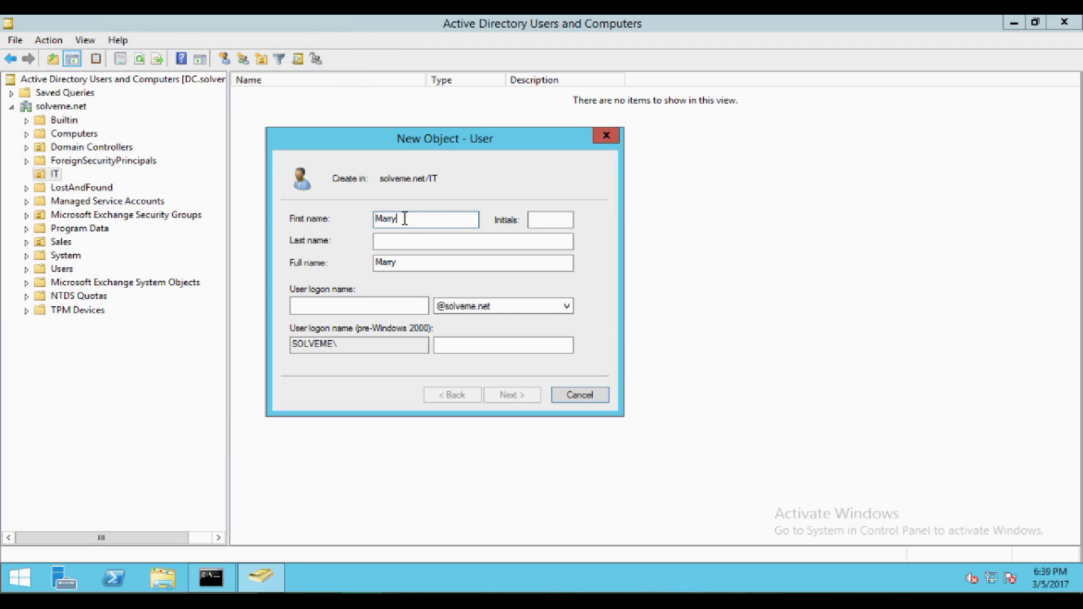
left_click(415, 240)
type("tom")
key("BackSpace")
key("BackSpace")
key("BackSpace")
type("Tom")
left_click(399, 305)
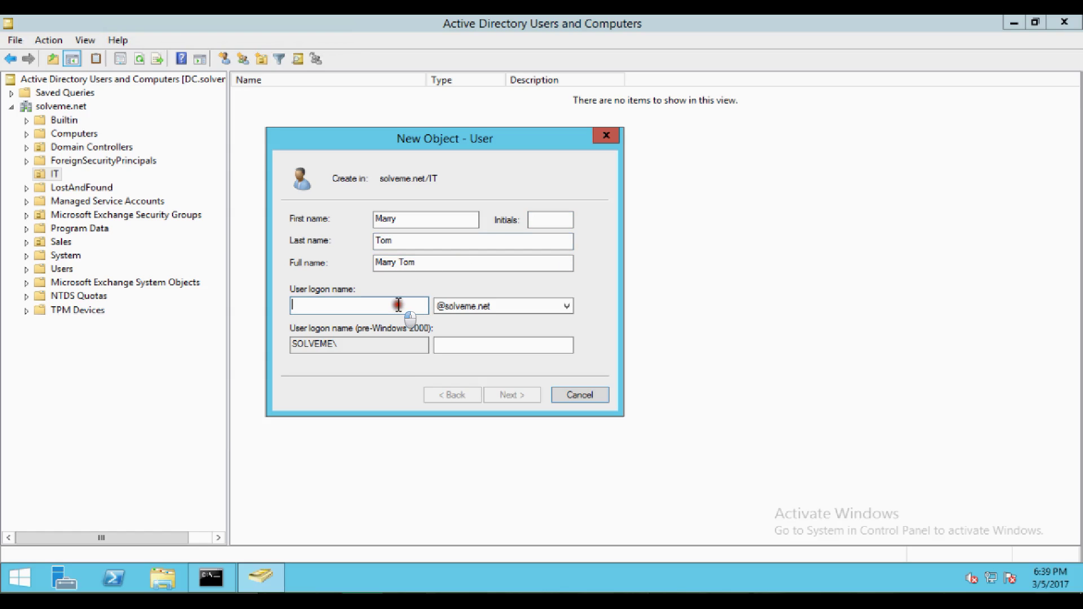
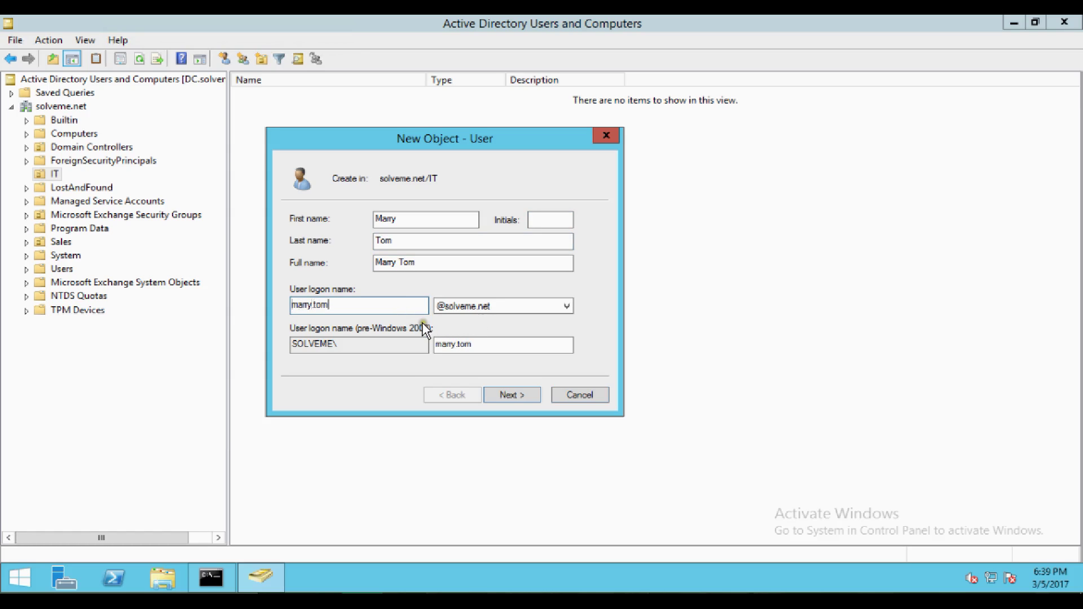
Step: Enter and confirm the account password, then finish creating the user
left_click(504, 391)
key("Tab")
left_click(505, 391)
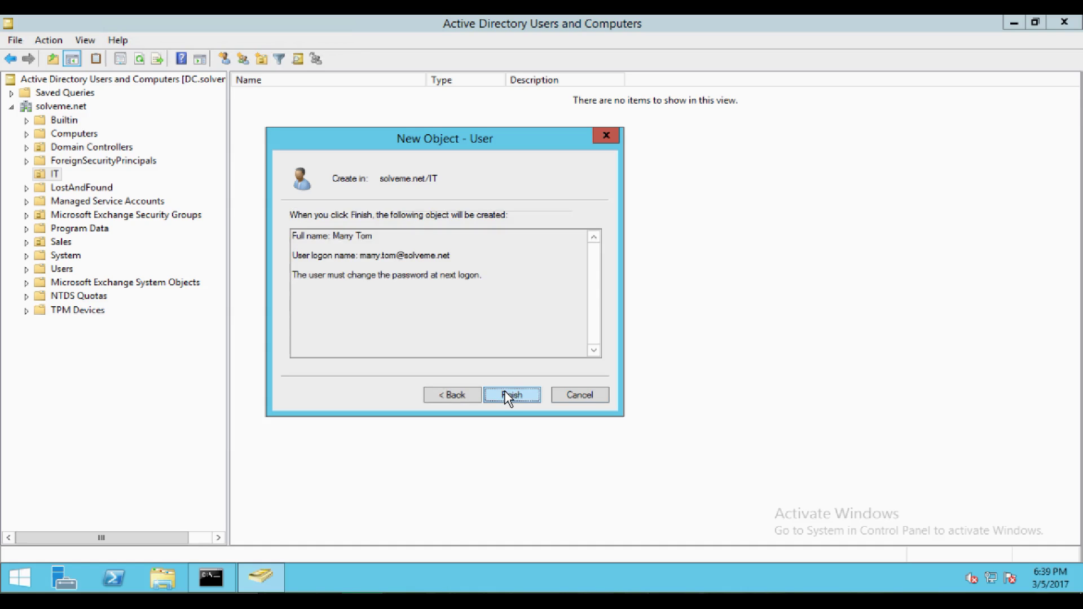
left_click(505, 391)
right_click(335, 93)
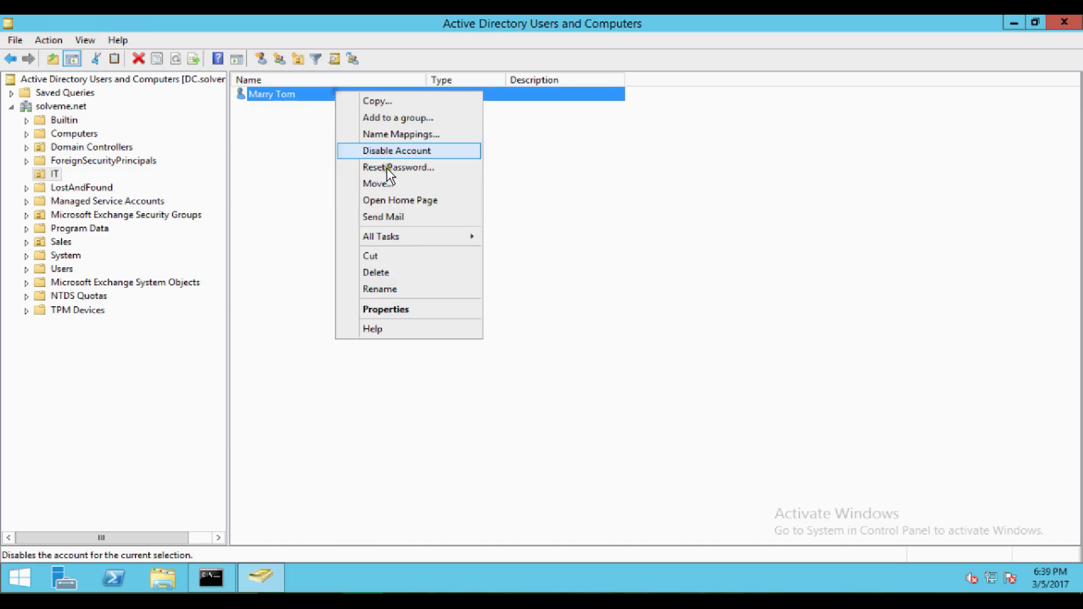
Step: Add the new user to the Domain Admins group
left_click(433, 310)
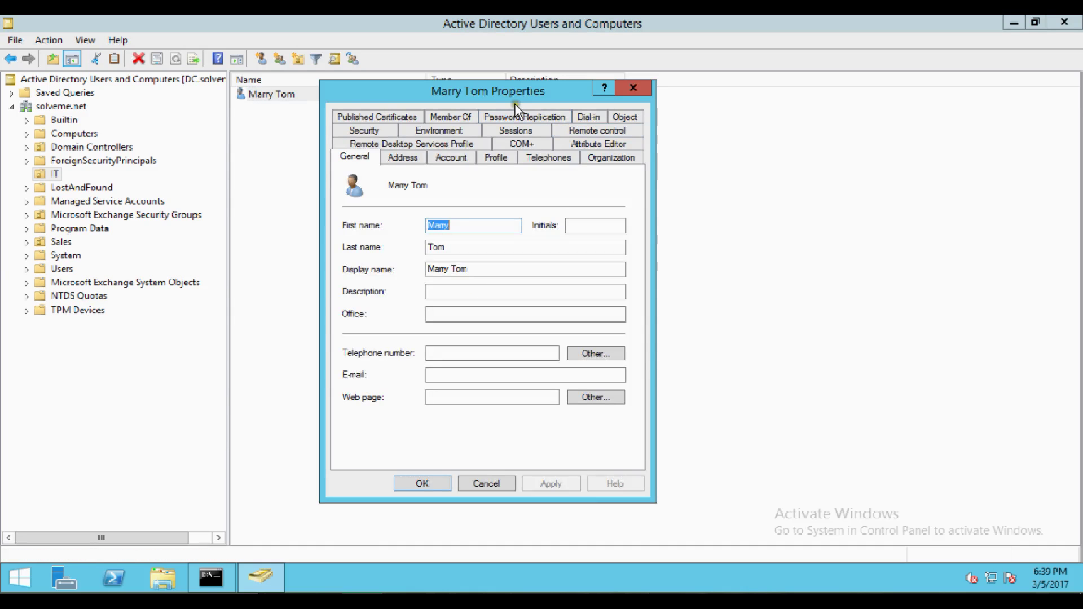
left_click(472, 116)
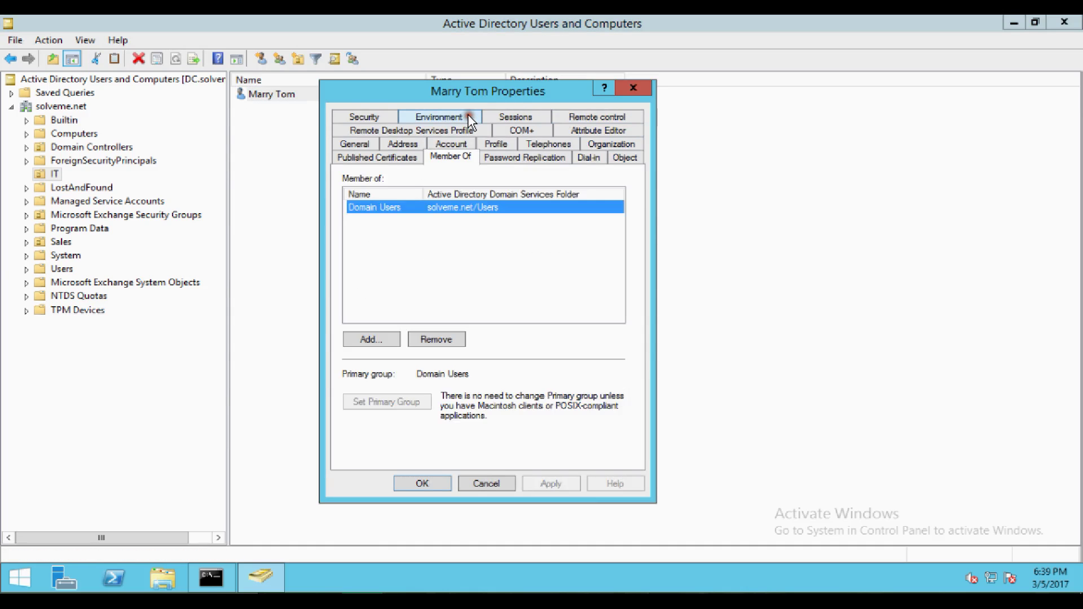
left_click(384, 338)
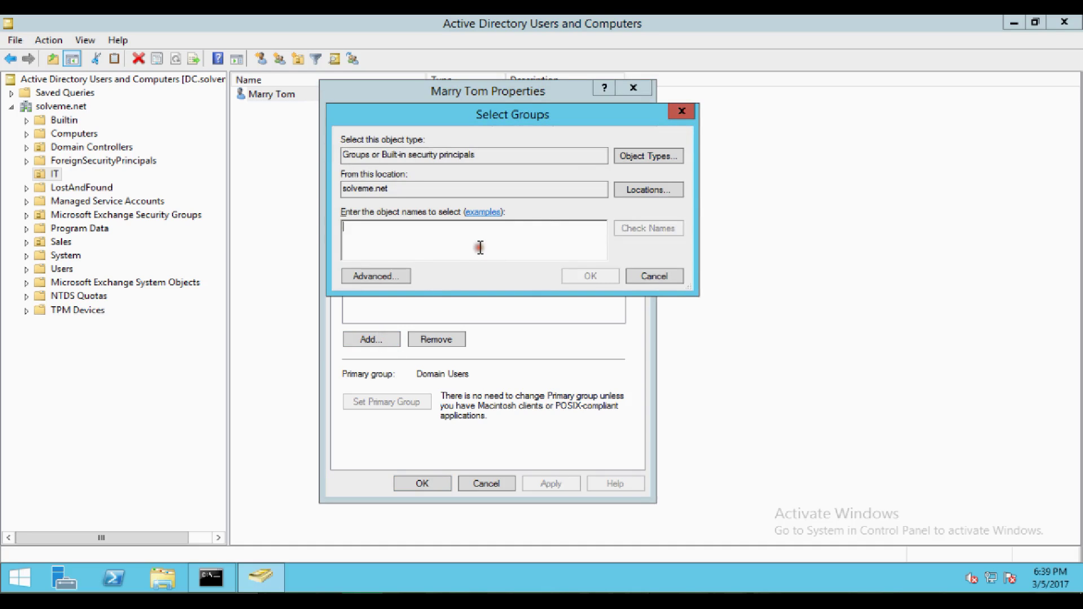
type("domaain admins")
key("alt+k")
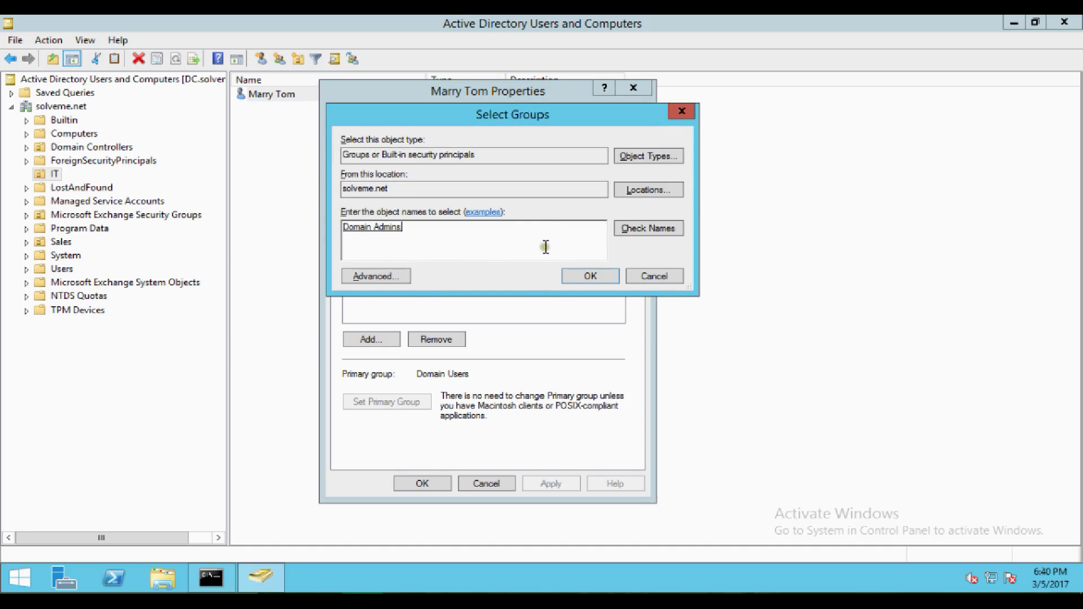
left_click(593, 277)
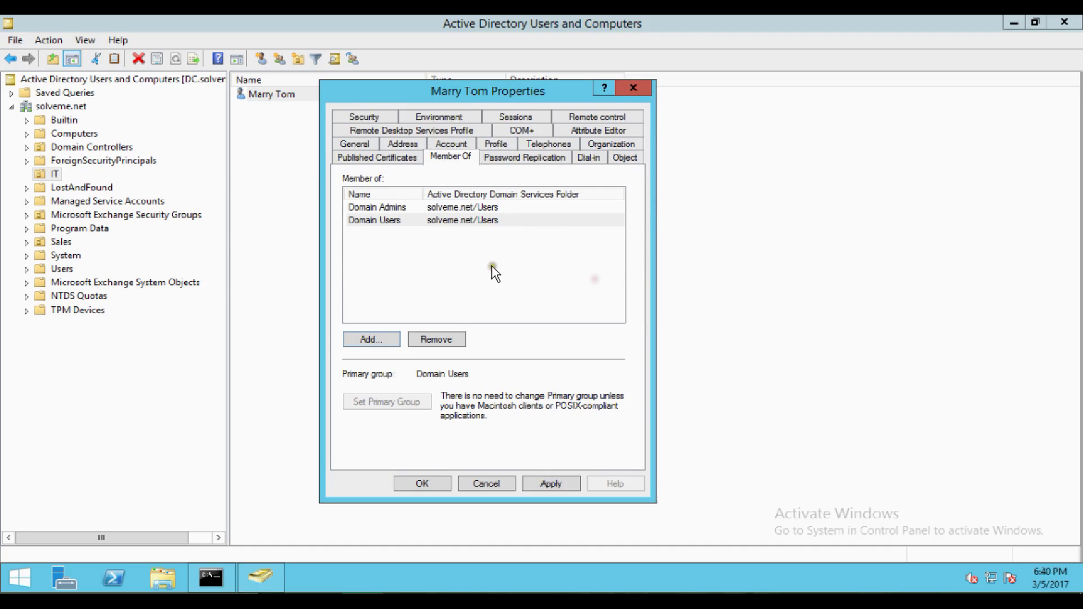
Step: Set job title Engineer, department Support and company Solveme on the Organization tab
left_click(598, 144)
left_click(440, 190)
type("E")
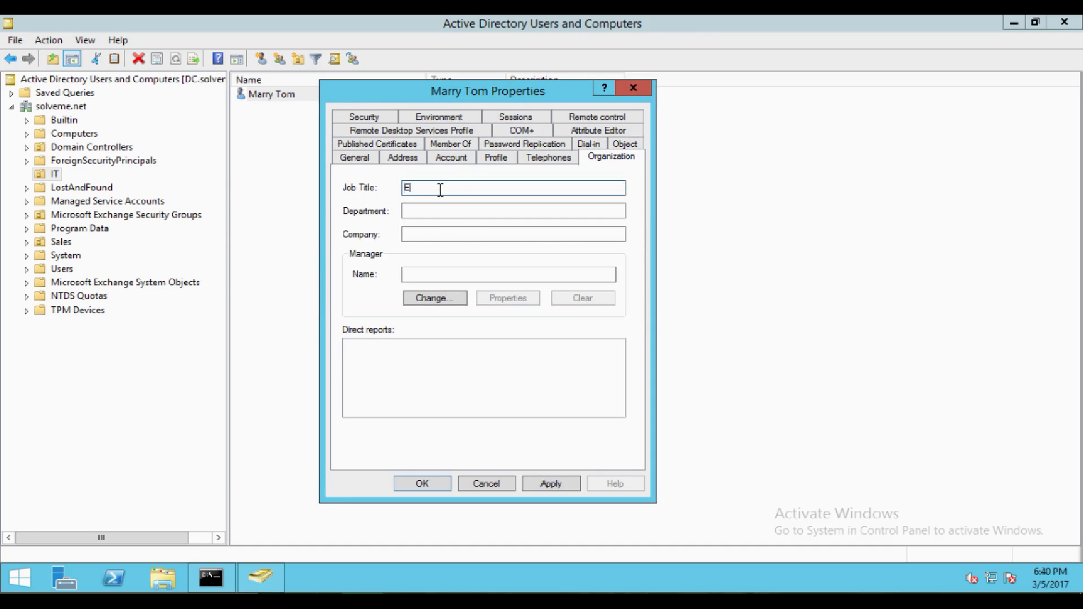
type("ngineer")
left_click(454, 215)
type("Support")
key("Tab")
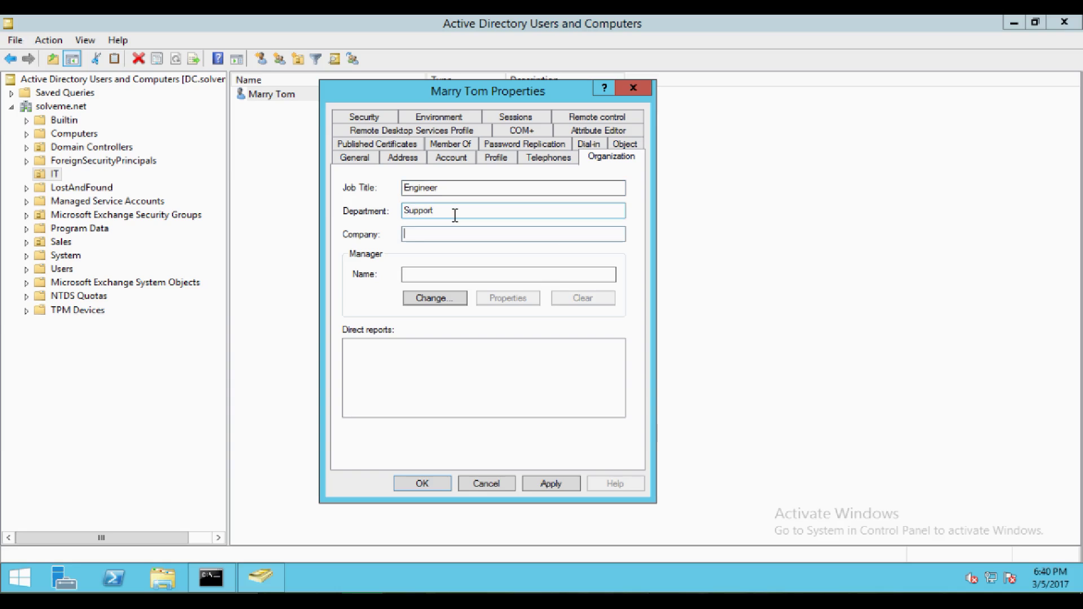
type("Solveme")
Step: Fill in the user's telephone number, e-mail address, office India and initials
left_click(355, 158)
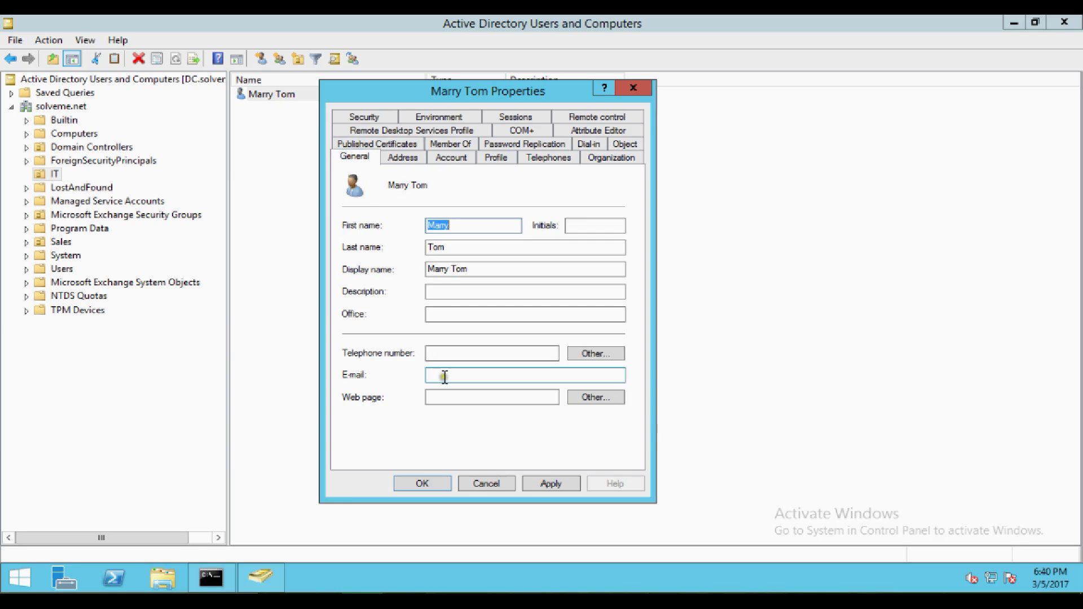
left_click(444, 354)
type("333")
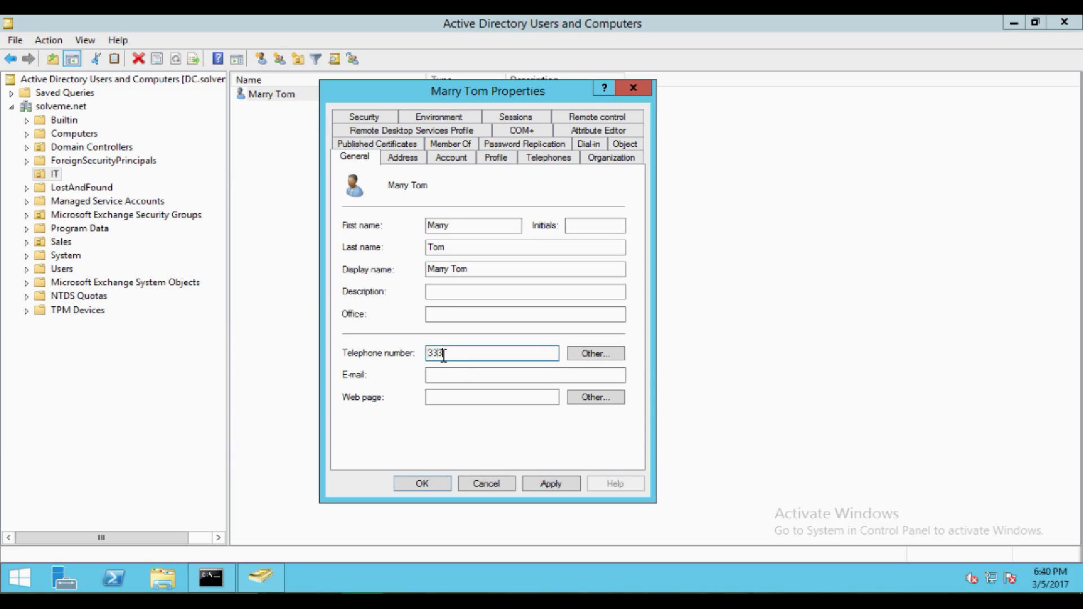
left_click(447, 374)
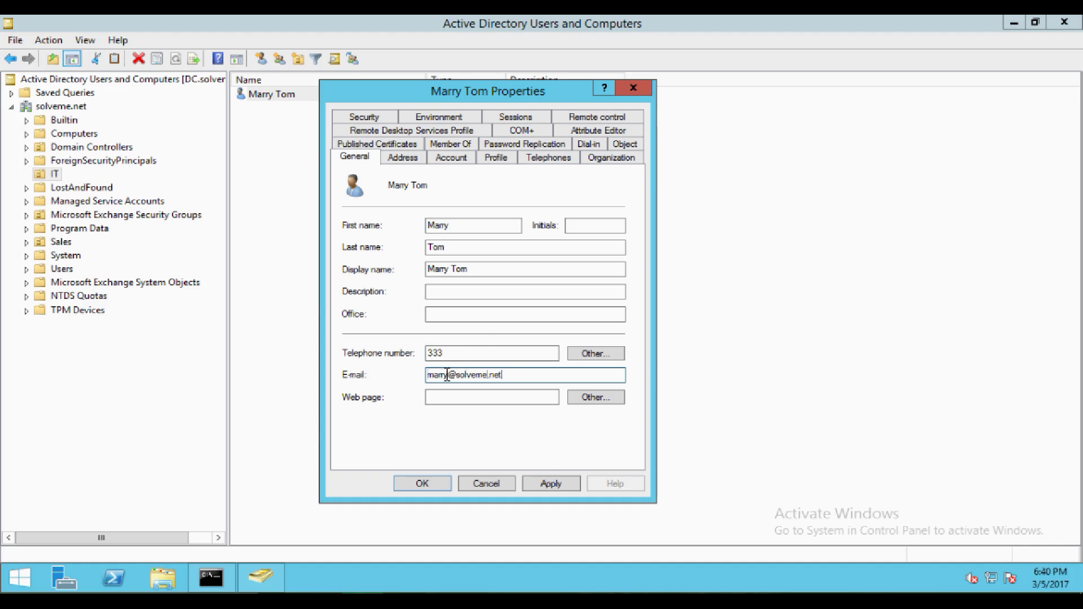
left_click(456, 314)
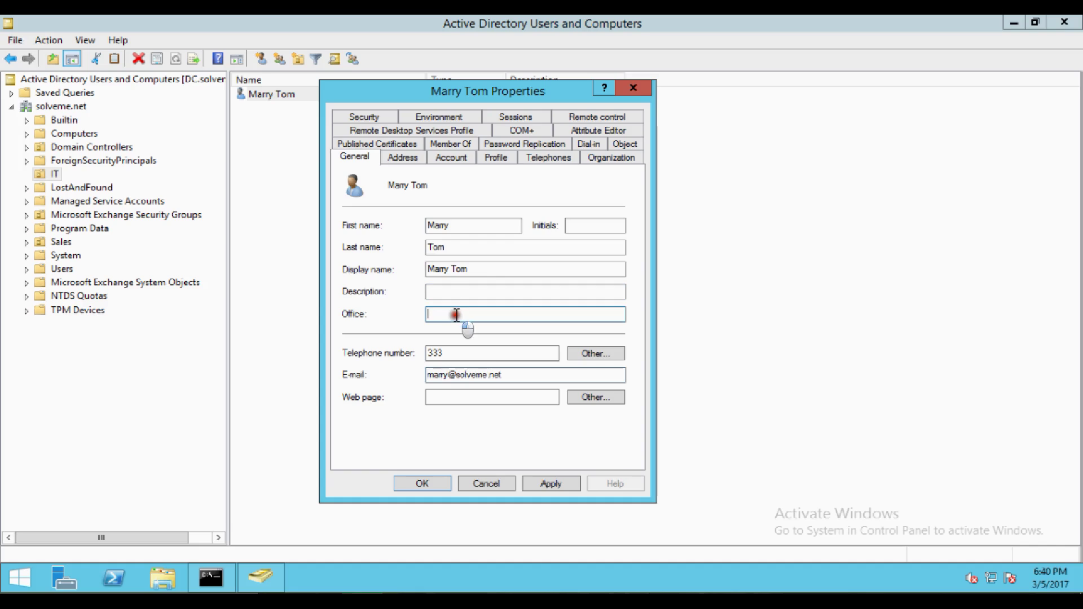
type("India")
left_click(596, 224)
type("hi")
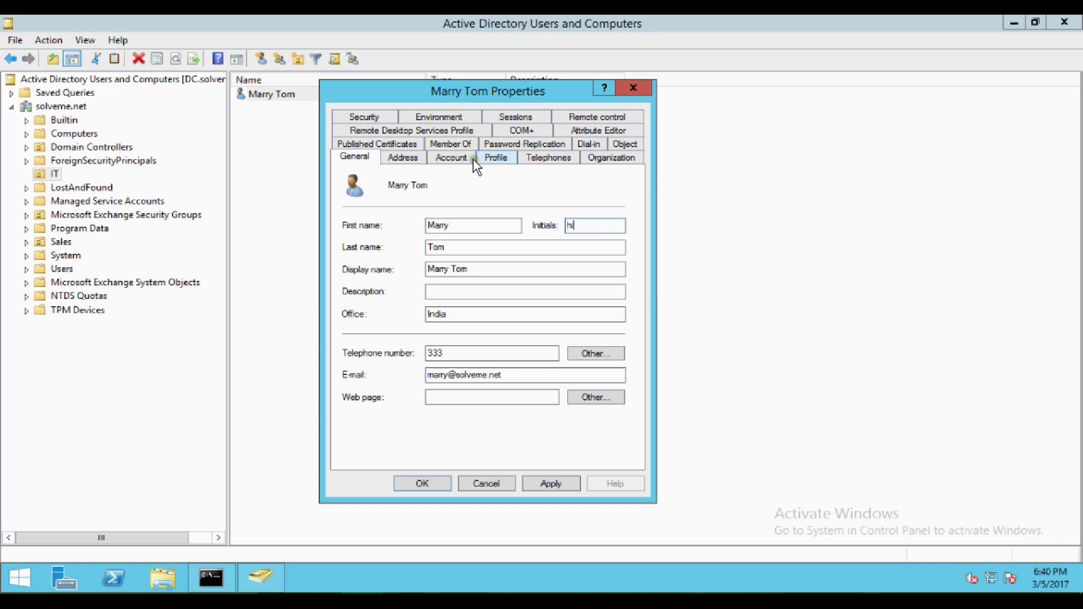
Step: Enter the user's mobile number and save the property changes
left_click(524, 160)
left_click(432, 202)
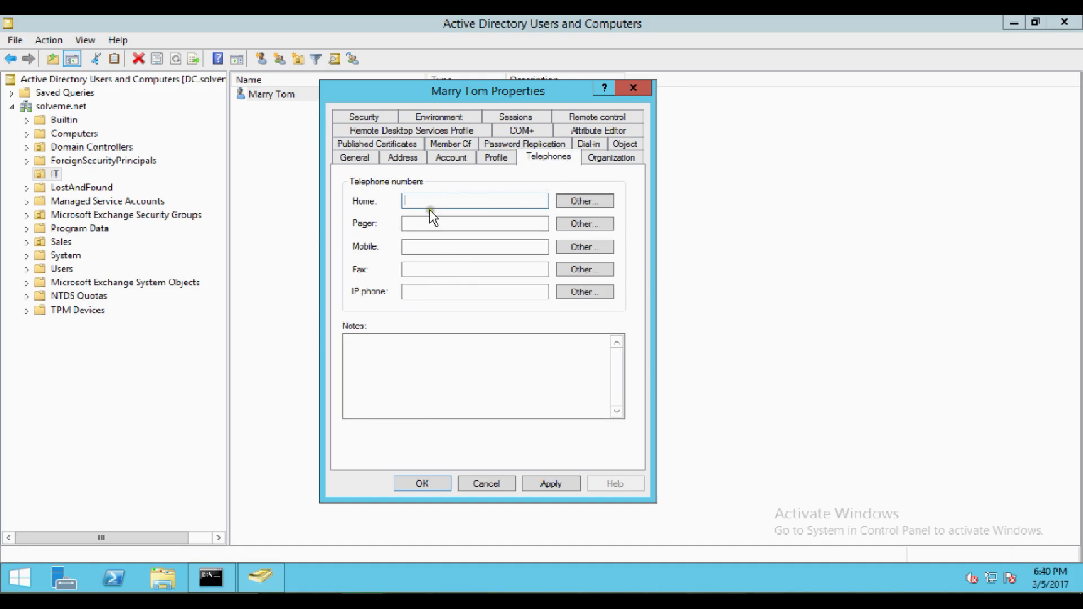
left_click(435, 244)
type("12345678")
key("Tab")
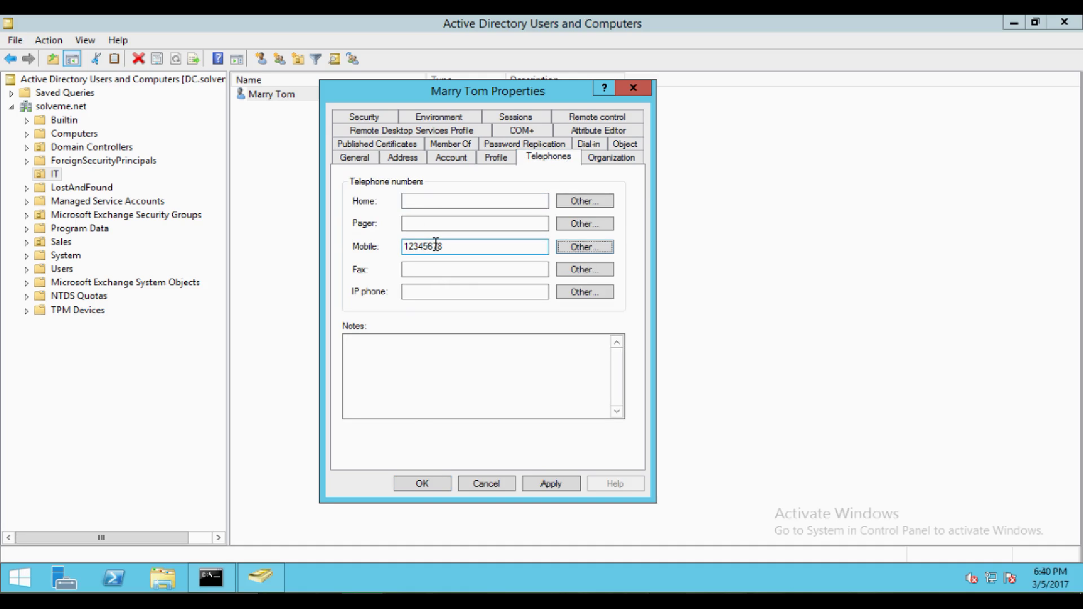
left_click(427, 484)
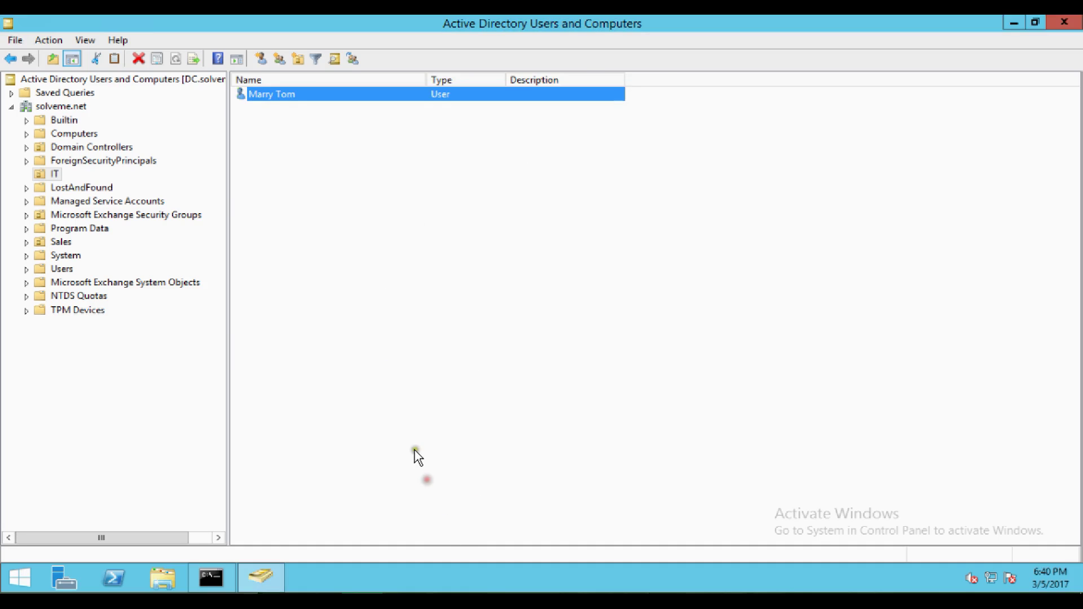
Step: Delete the new user account from the IT unit and confirm the deletion
left_click(333, 264)
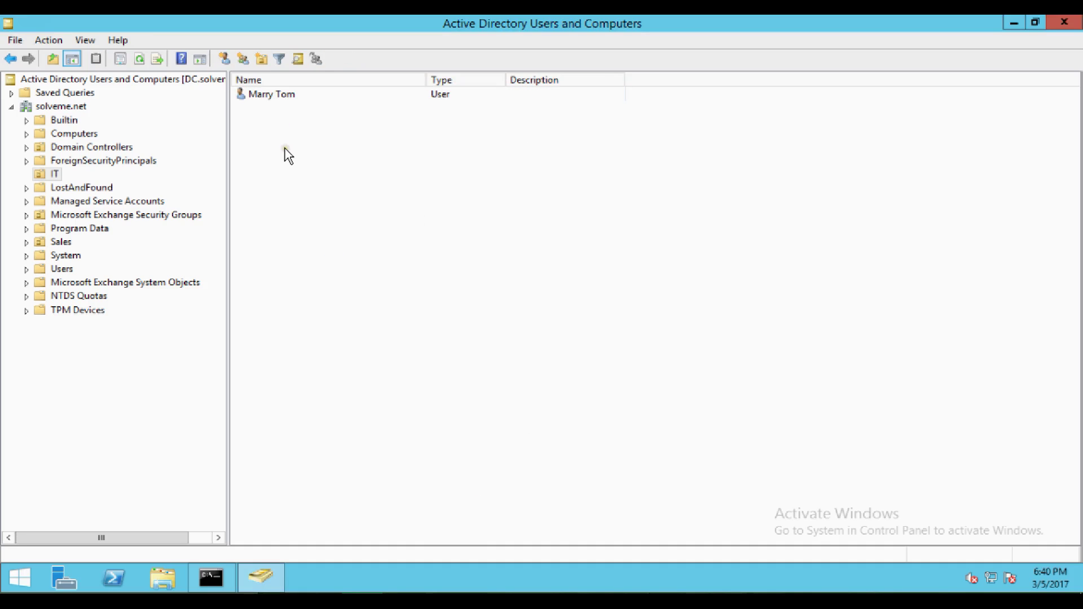
left_click(273, 96)
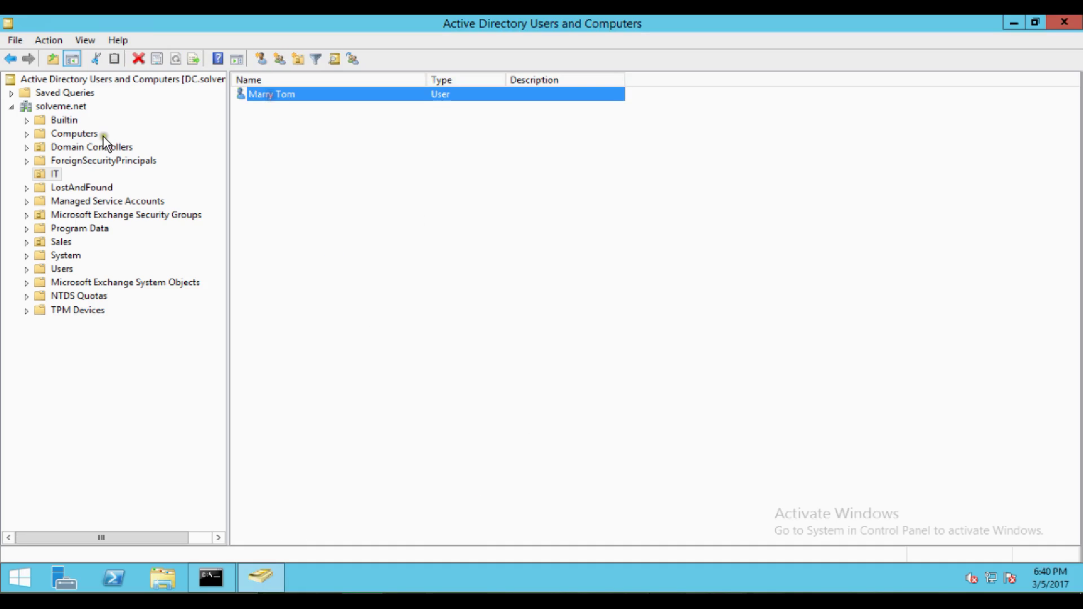
left_click(246, 177)
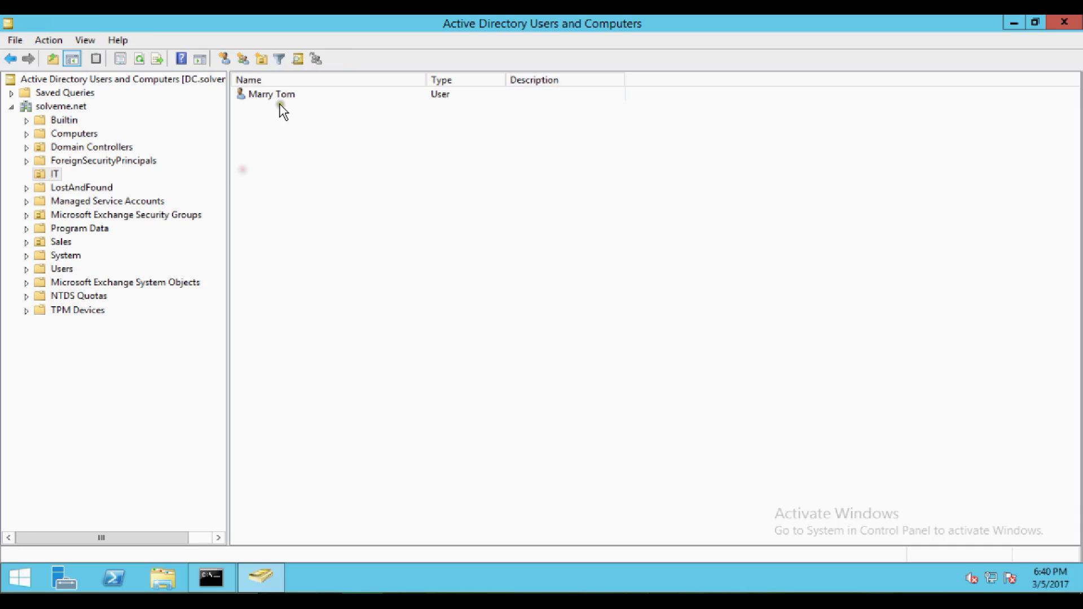
left_click(271, 94)
right_click(271, 93)
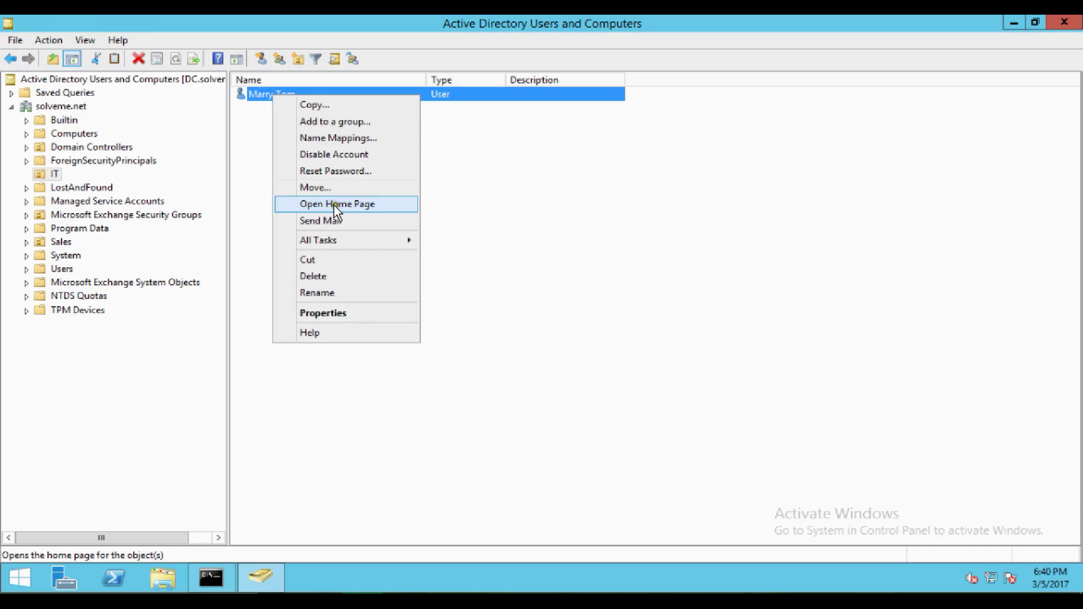
left_click(341, 277)
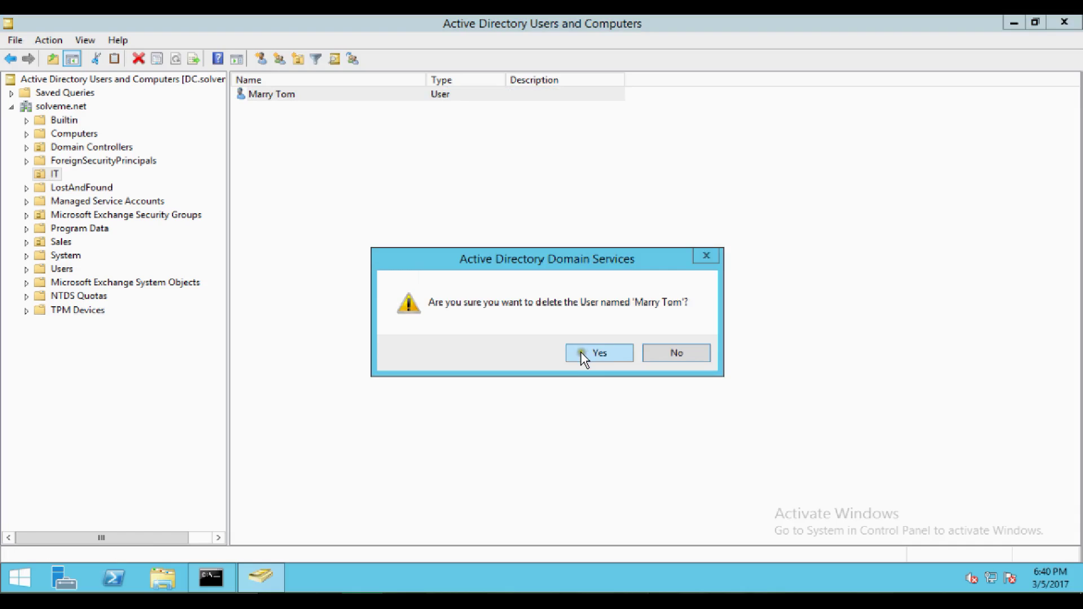
left_click(581, 352)
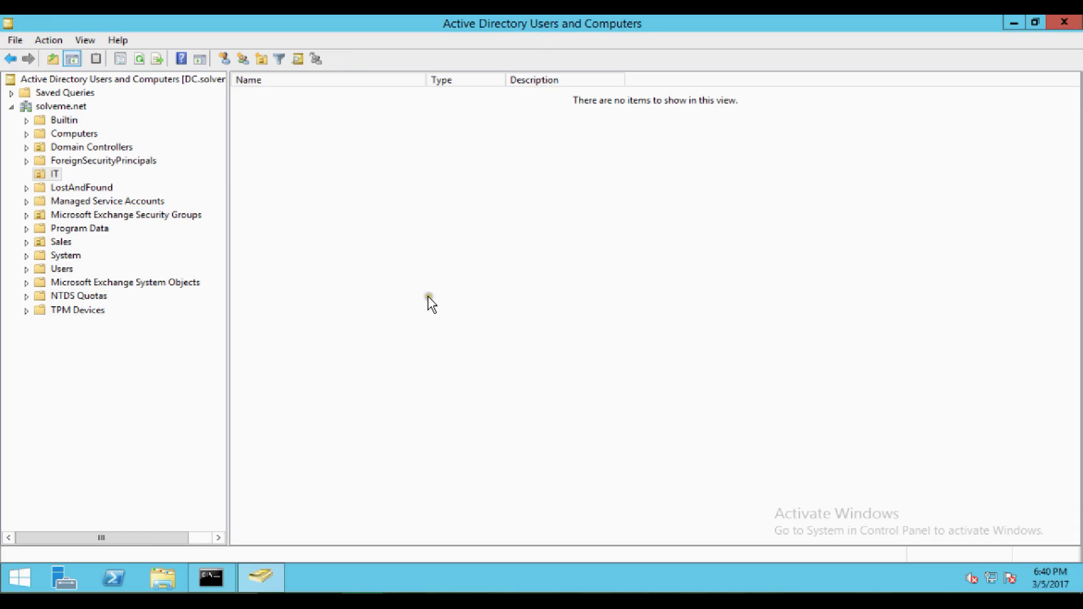
Step: Run whoami in the Command Prompt to confirm the session's account
mouse_move(215, 571)
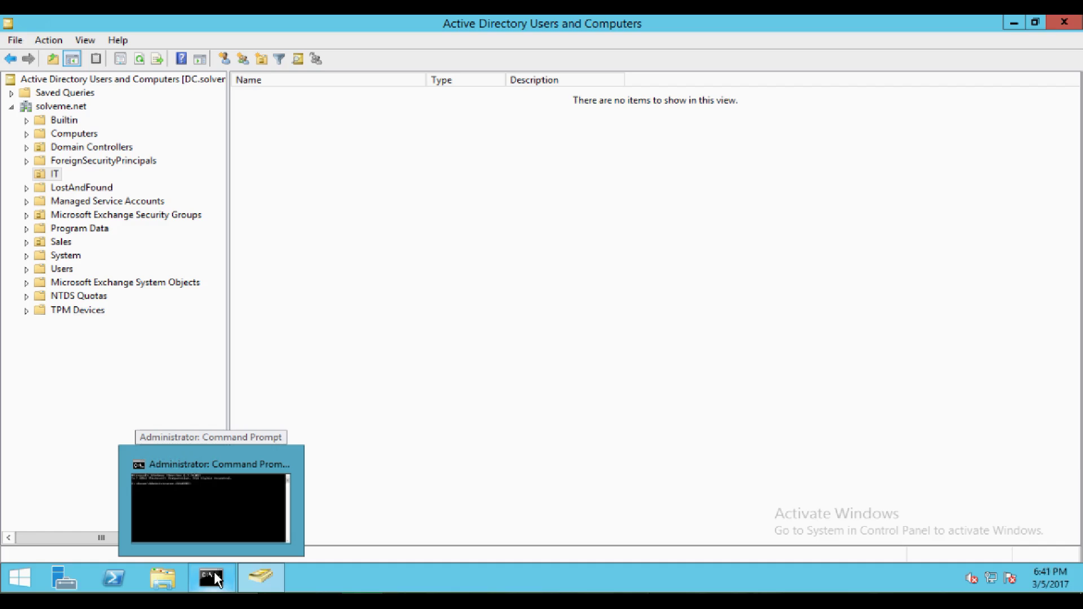
left_click(215, 573)
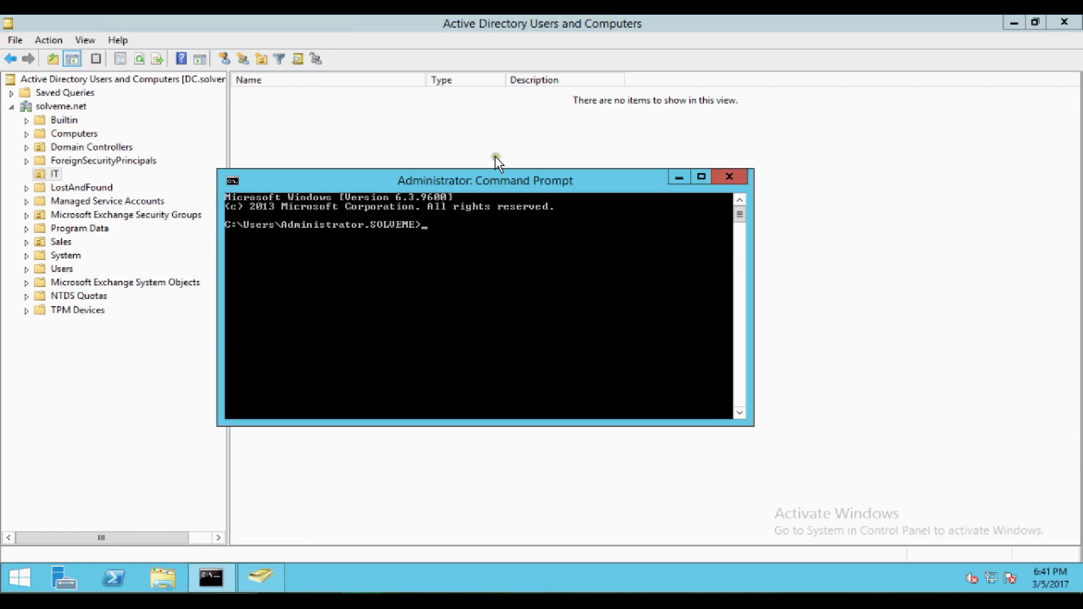
left_click_drag(464, 183, 452, 216)
type("w")
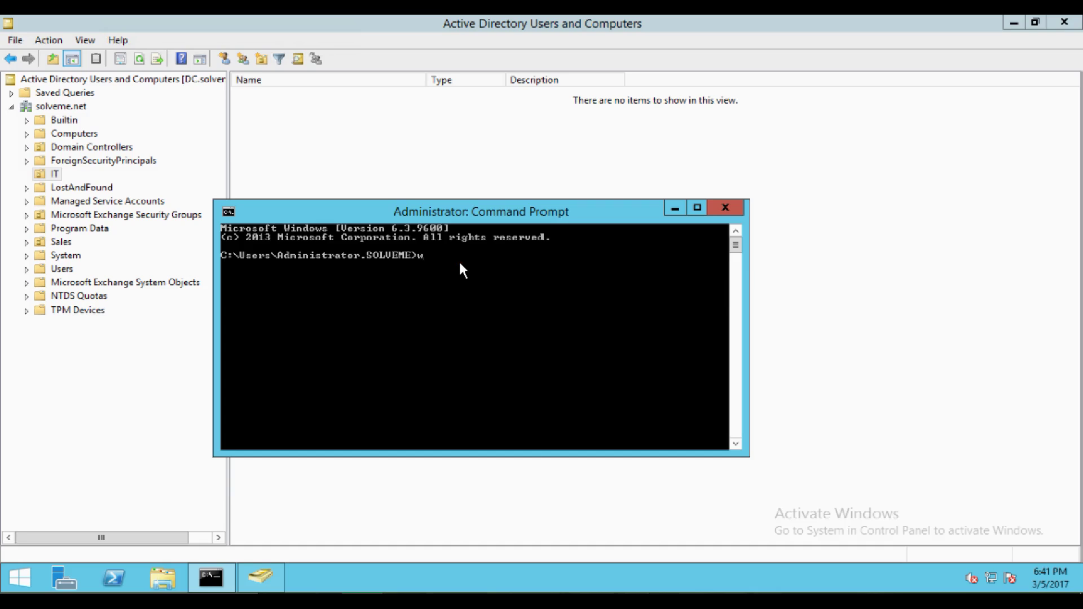
type("hoami")
key("Return")
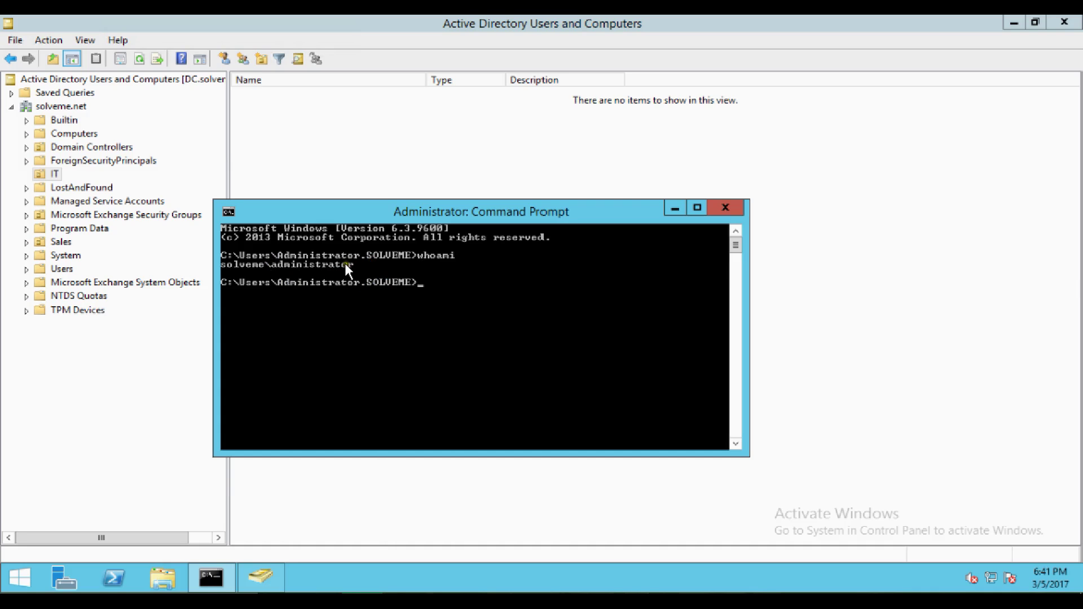
left_click(145, 470)
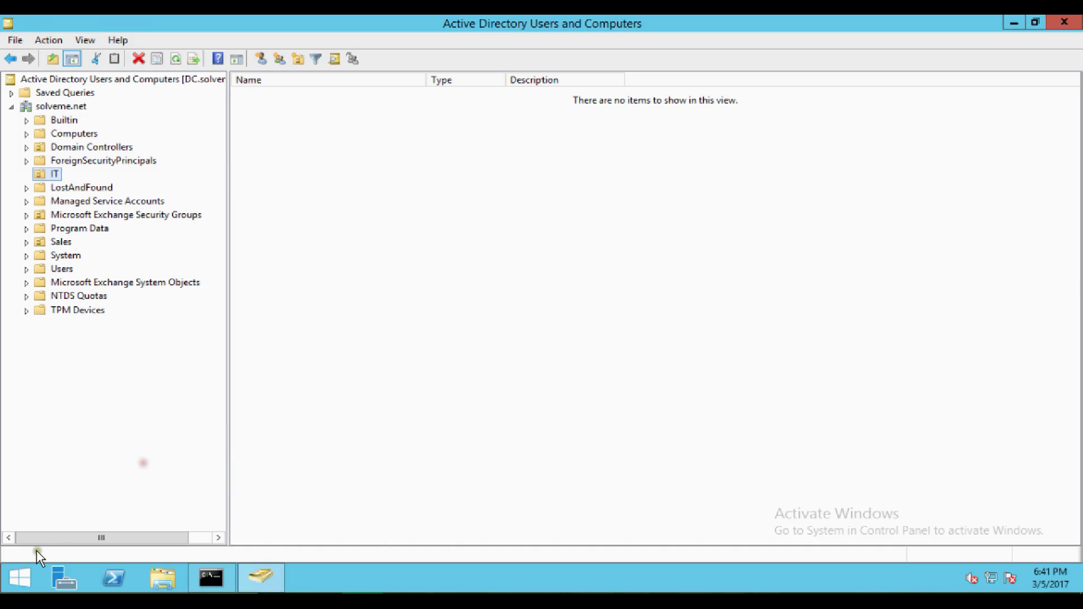
Step: Launch Ldp by entering ldp in the Run dialog
left_click(23, 571)
left_click(490, 200)
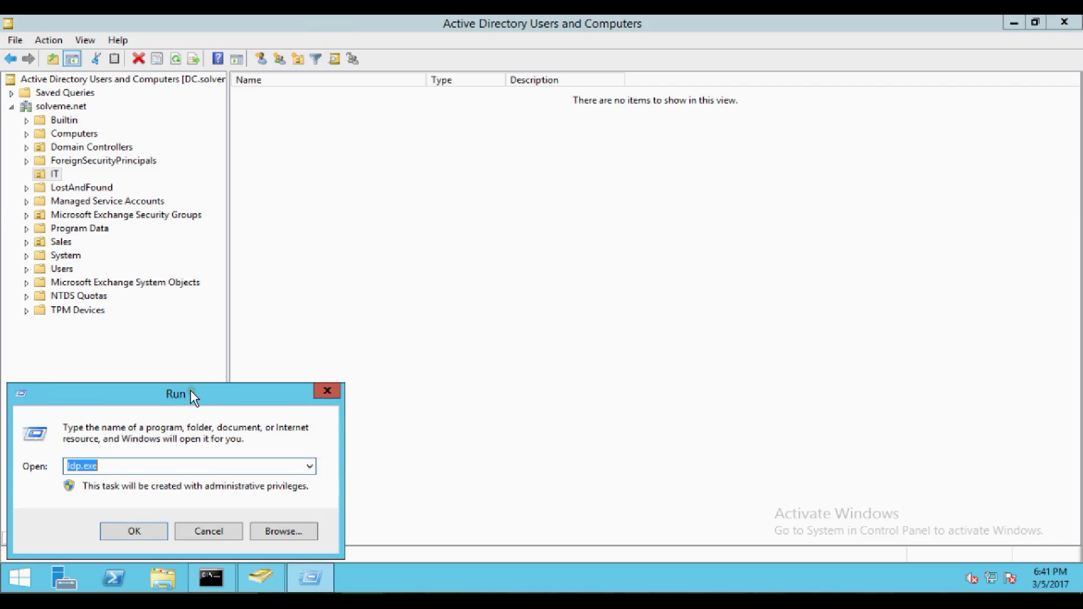
left_click_drag(119, 465, 63, 466)
left_click(68, 467)
left_click(109, 467)
double_click(109, 467)
type("ldp")
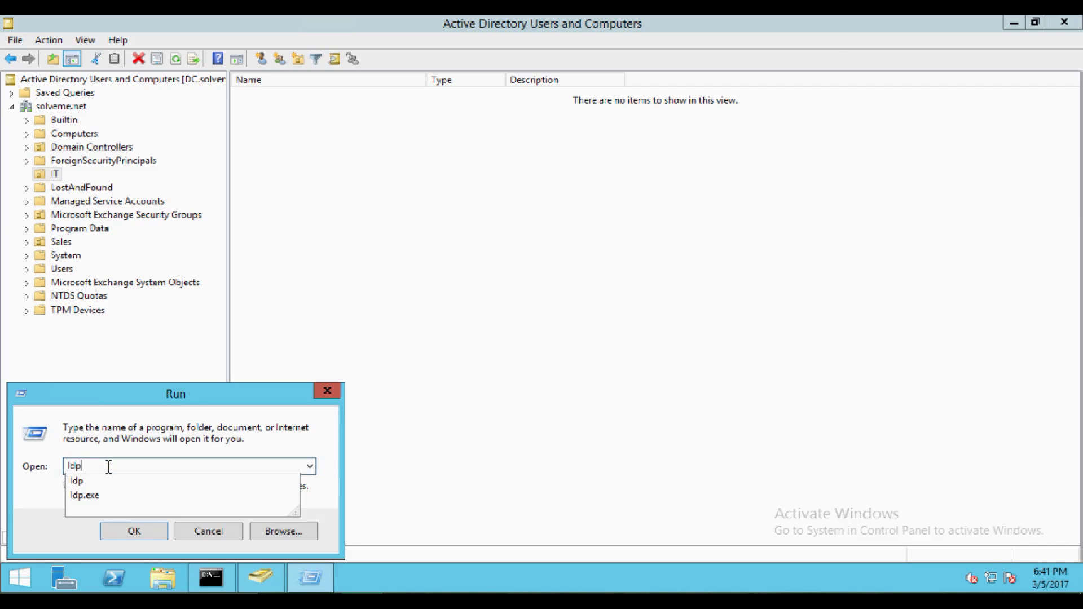
key("Return")
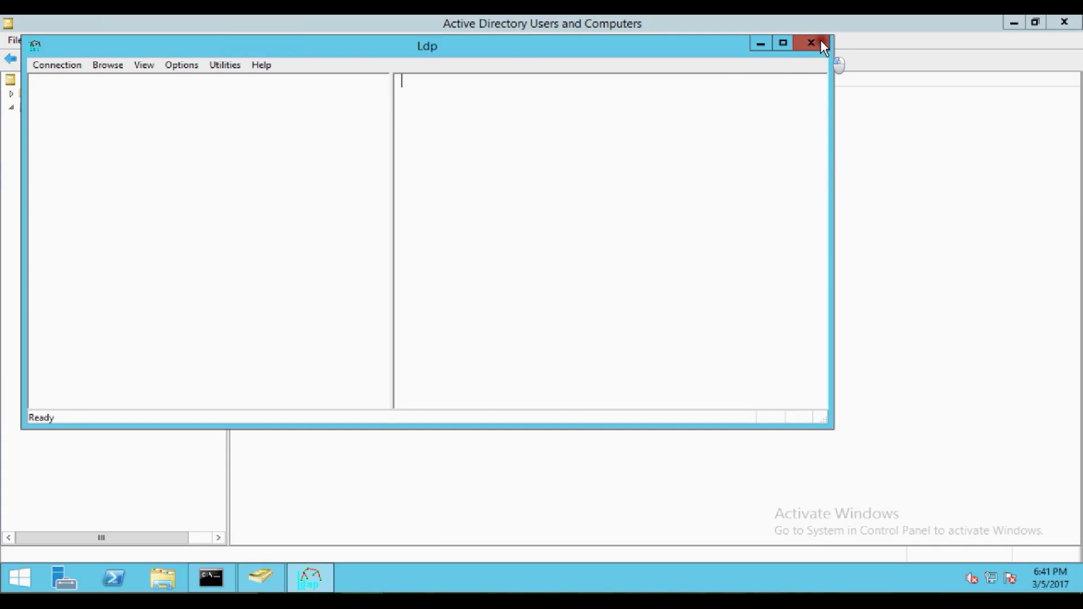
Step: Relaunch Ldp via Run with ldp and open Connection > Bind
left_click(822, 45)
left_click(28, 570)
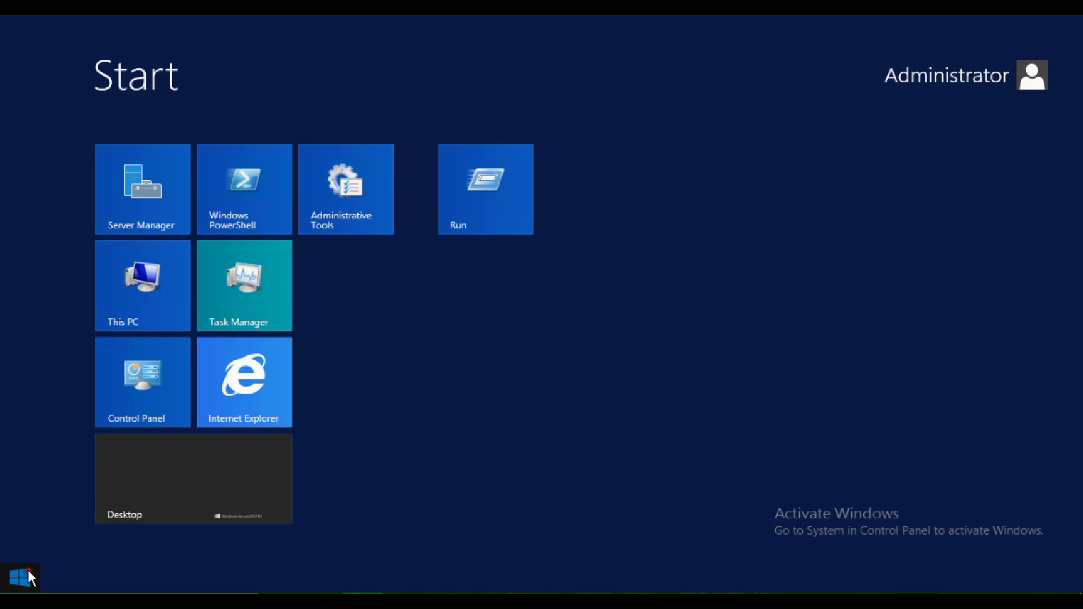
left_click(496, 198)
type("ldp.e")
key("Return")
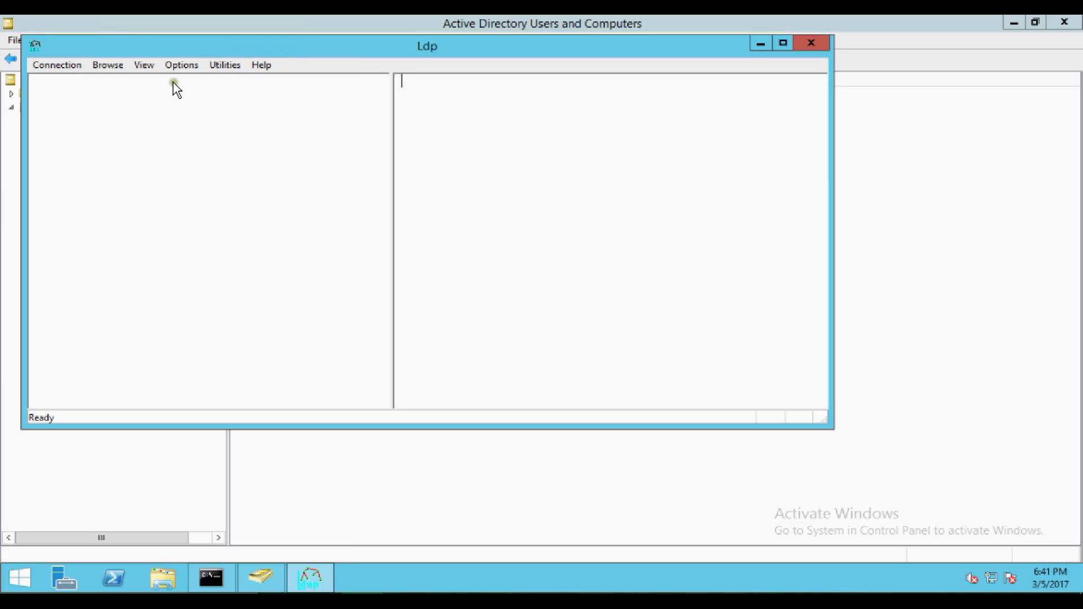
left_click_drag(201, 49, 240, 71)
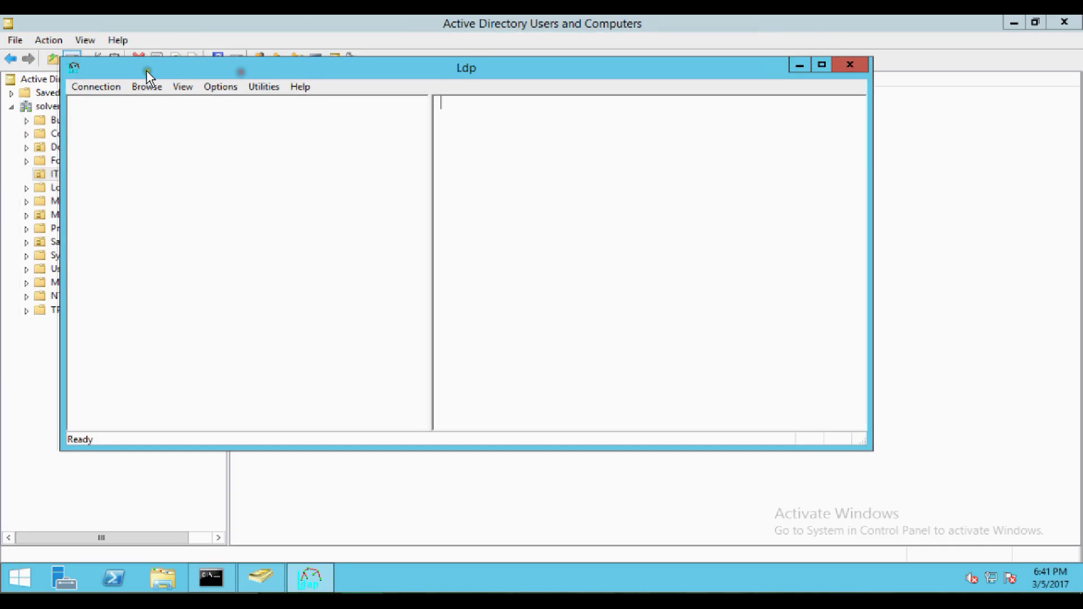
left_click(74, 87)
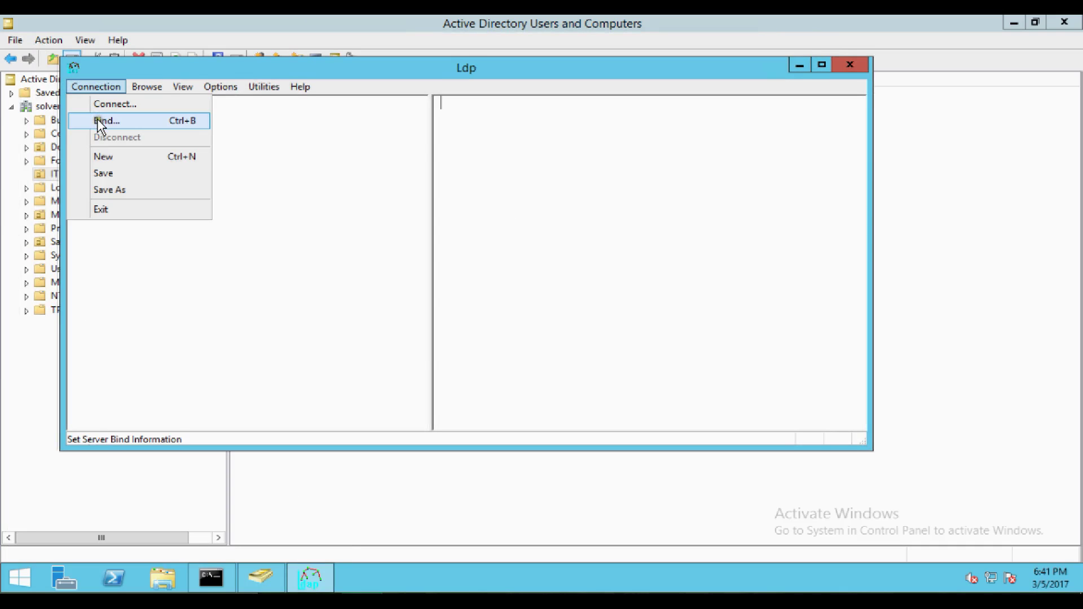
left_click(97, 120)
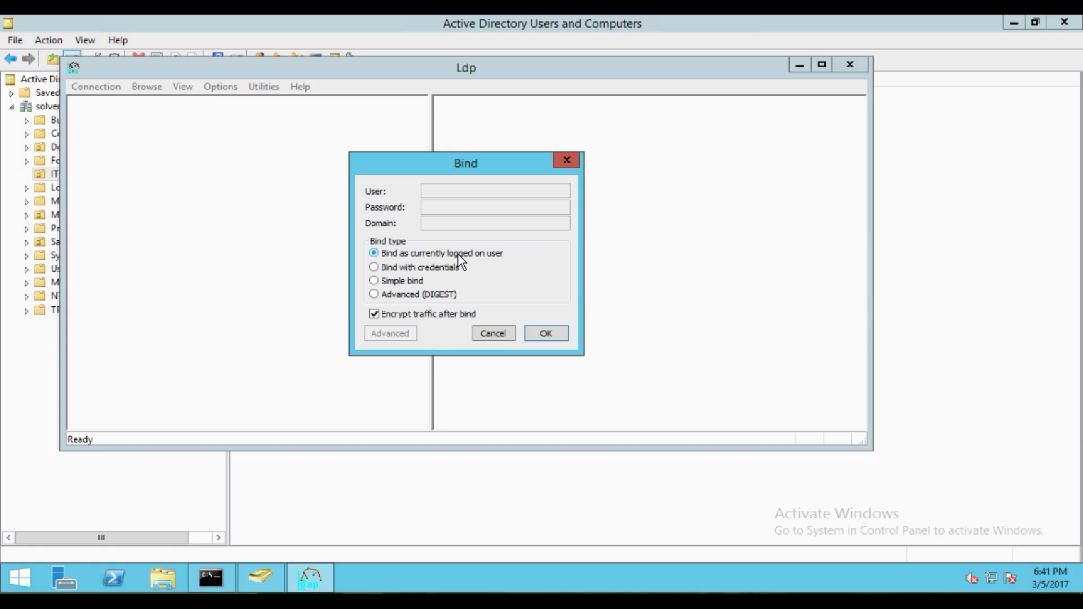
Step: Bind to DC.solveme.net as the currently logged-on user and check the Authenticated as line
left_click(417, 268)
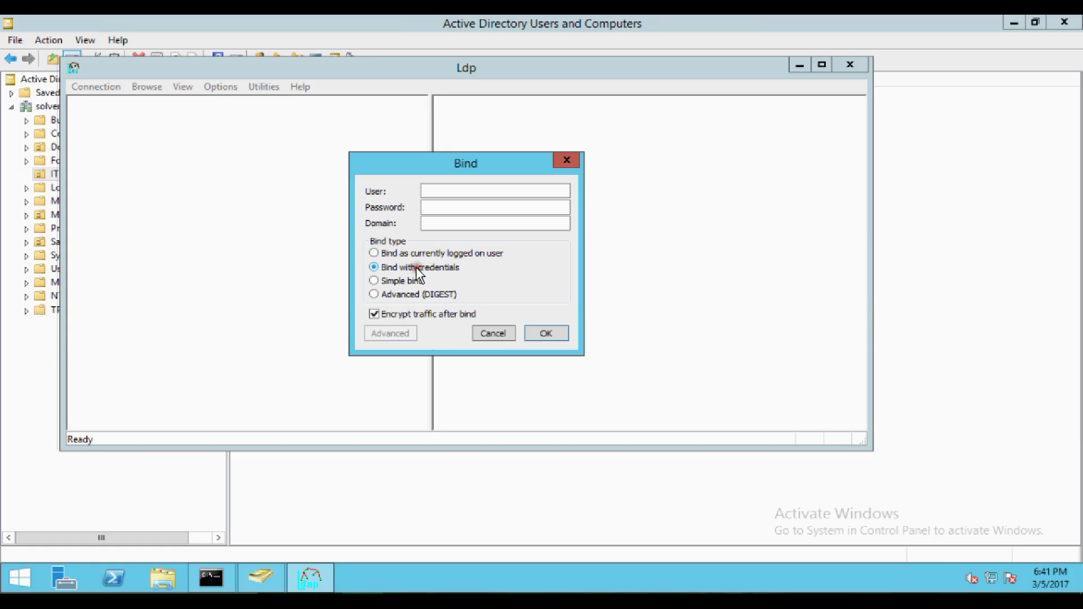
left_click(462, 191)
left_click(463, 208)
left_click(465, 222)
left_click(442, 252)
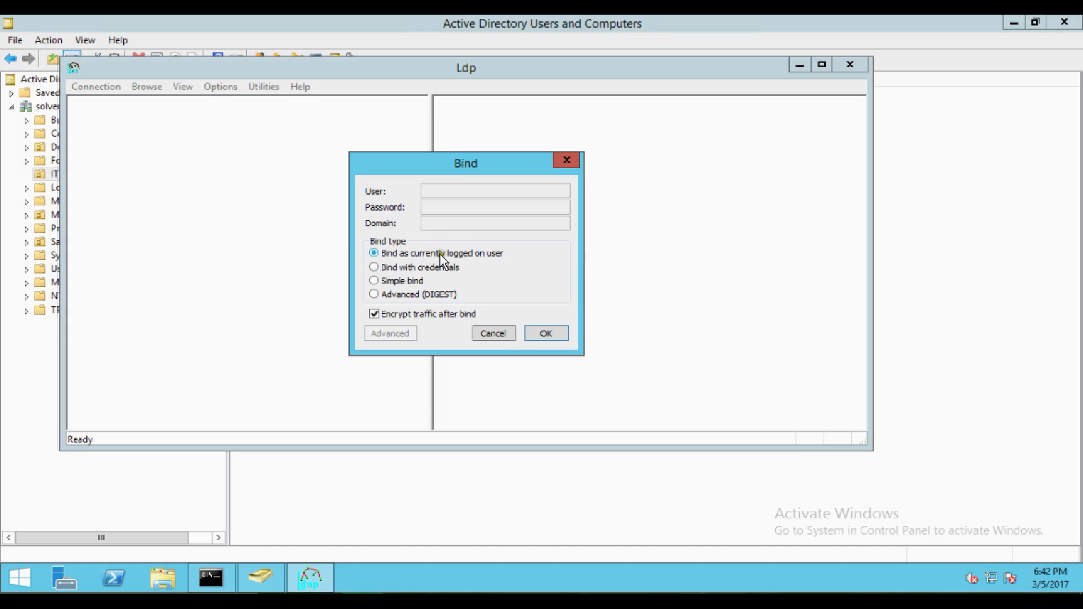
left_click(546, 333)
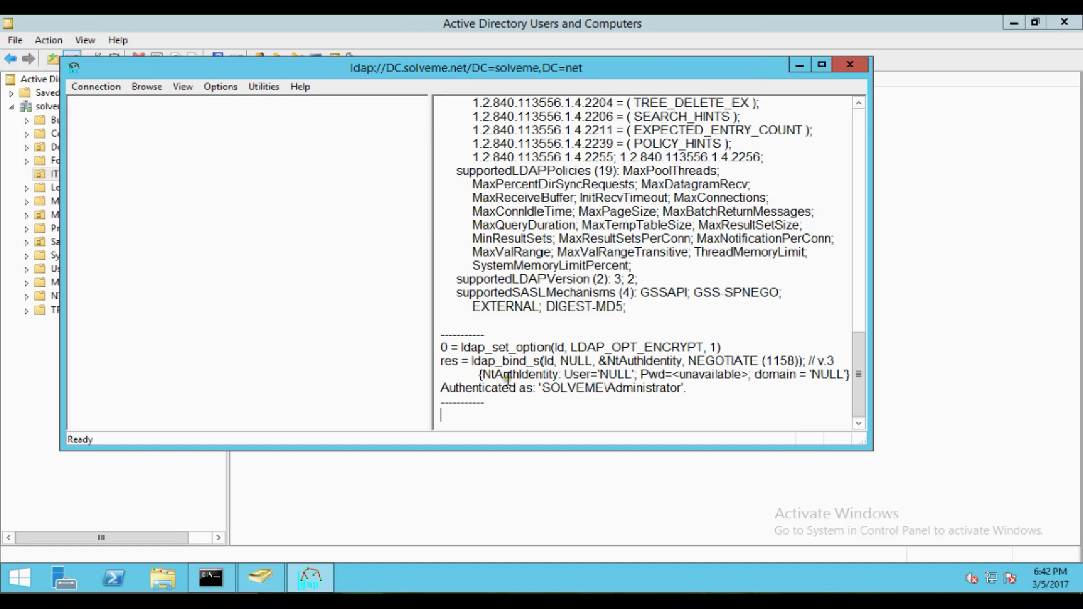
left_click_drag(442, 387, 675, 388)
left_click(532, 325)
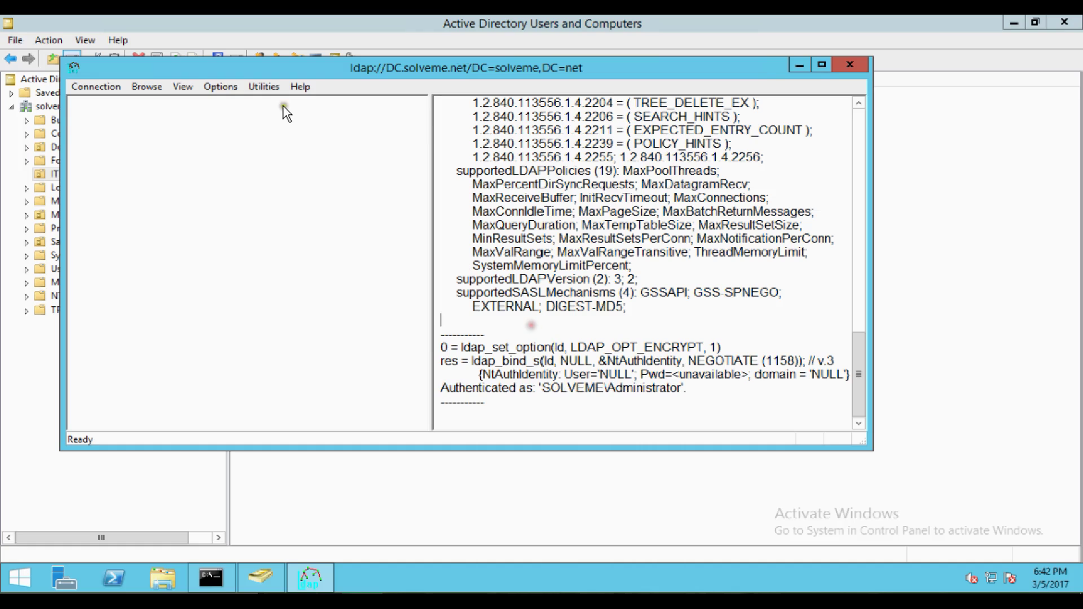
Step: Activate the Return deleted objects control (1.2.840.113556.1.4.417) in Options > Controls
left_click(219, 88)
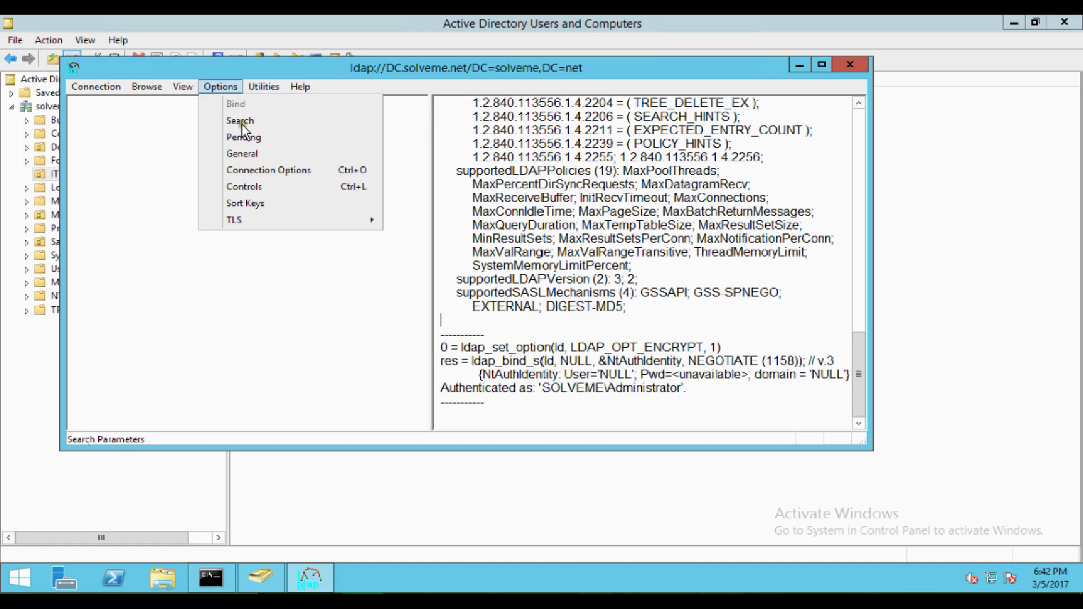
left_click(273, 188)
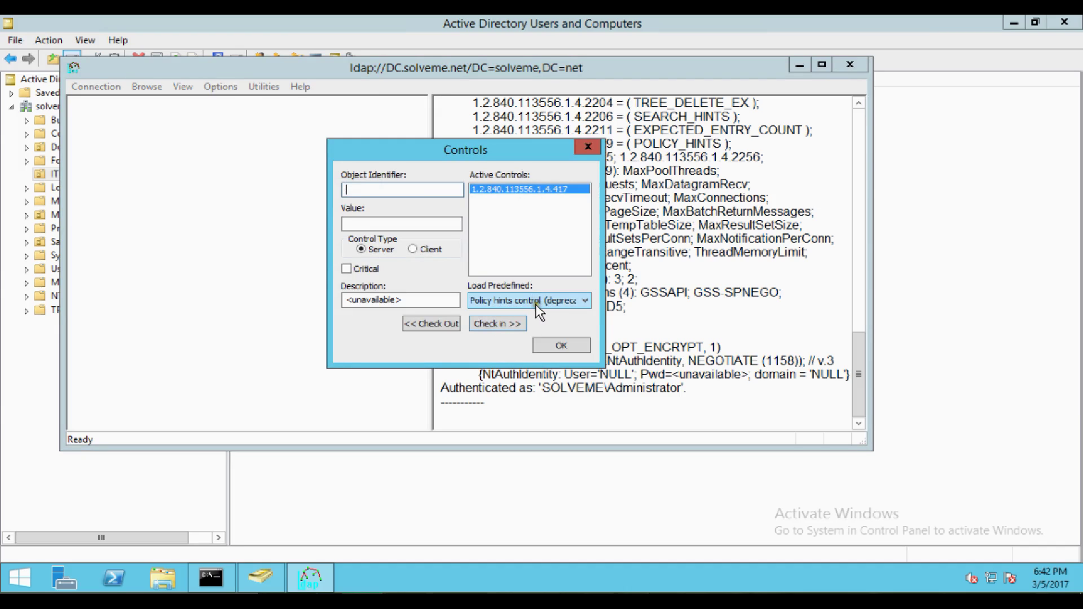
left_click(580, 300)
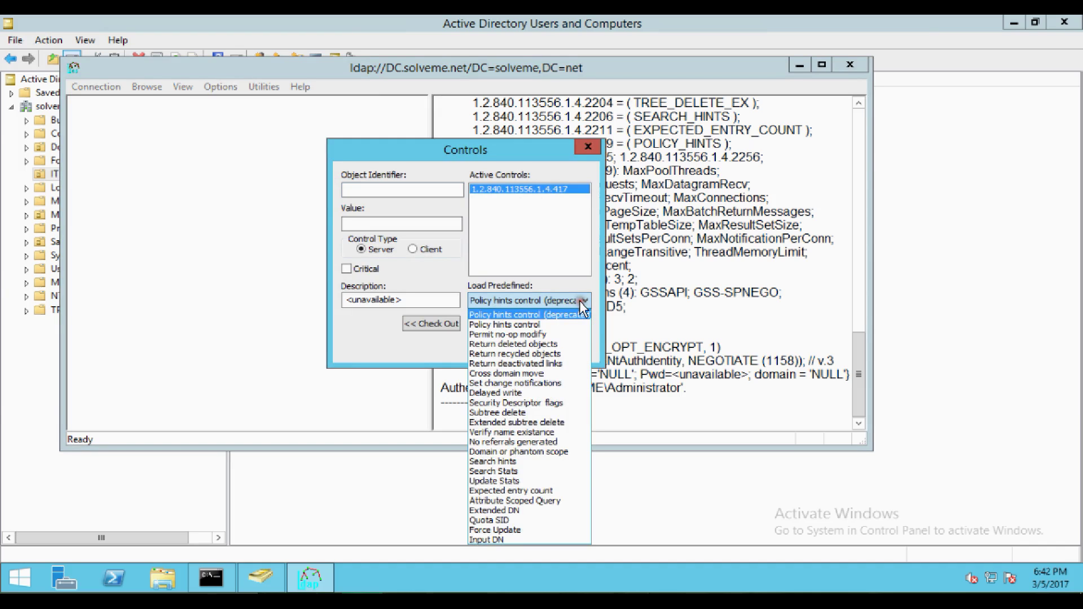
left_click(533, 345)
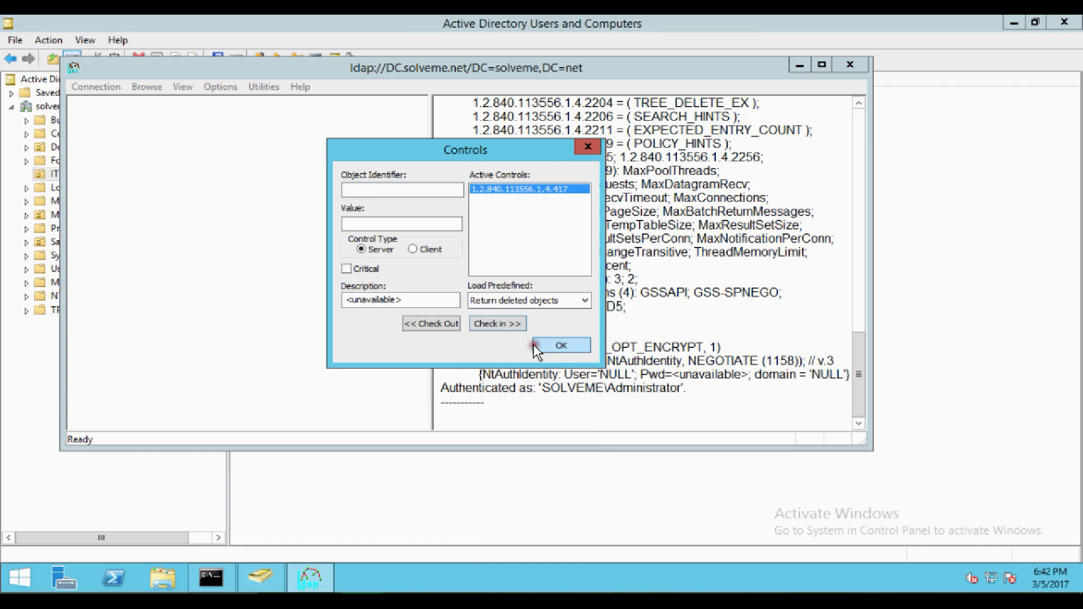
left_click(555, 340)
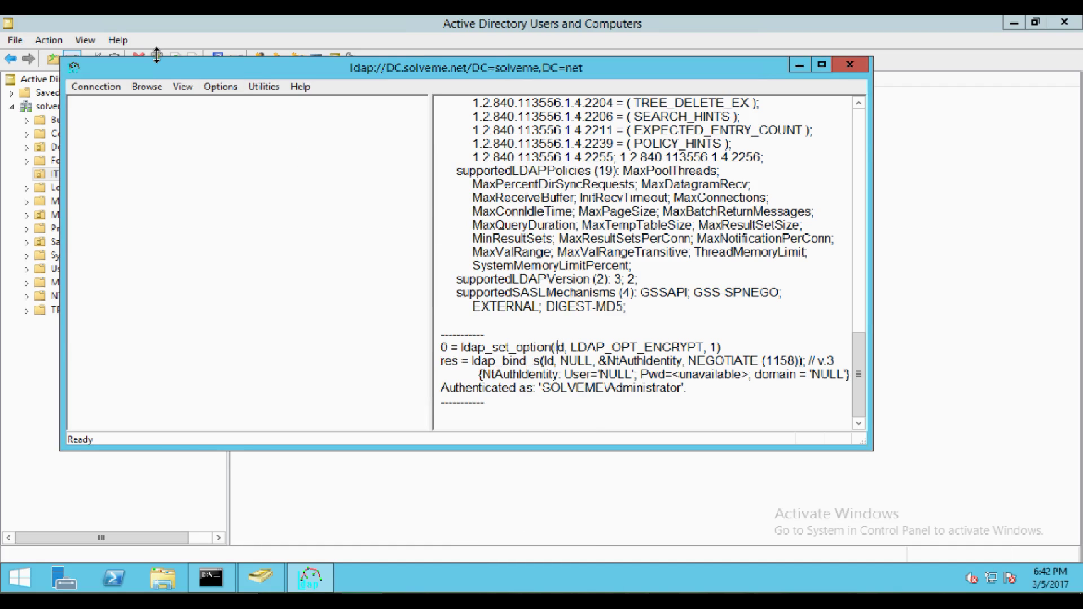
Step: Set up the Ldp tree view with base DN DC=solveme,DC=net
left_click(179, 89)
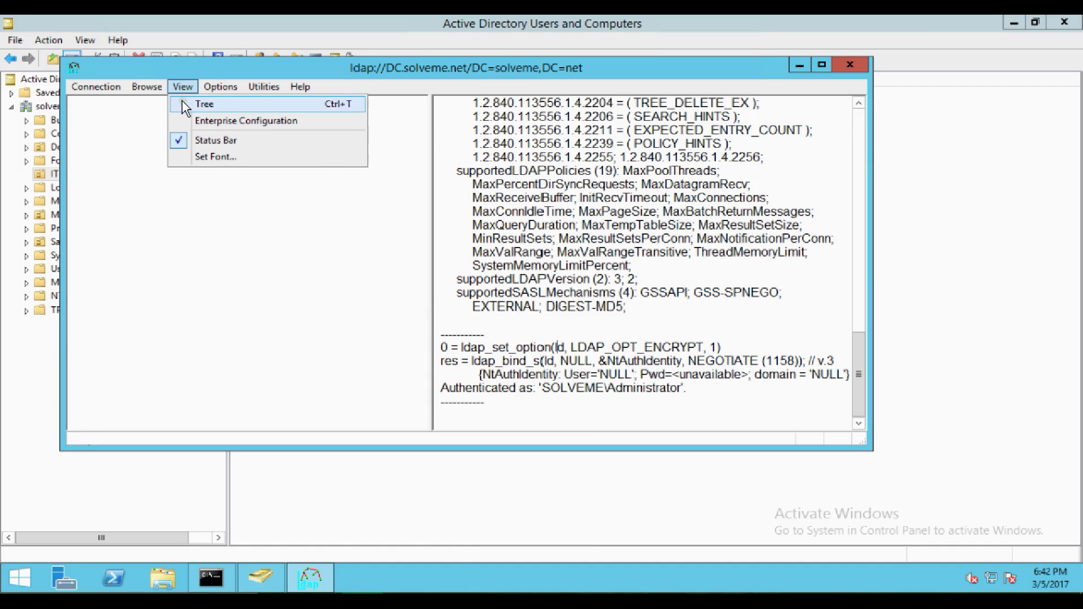
left_click(182, 104)
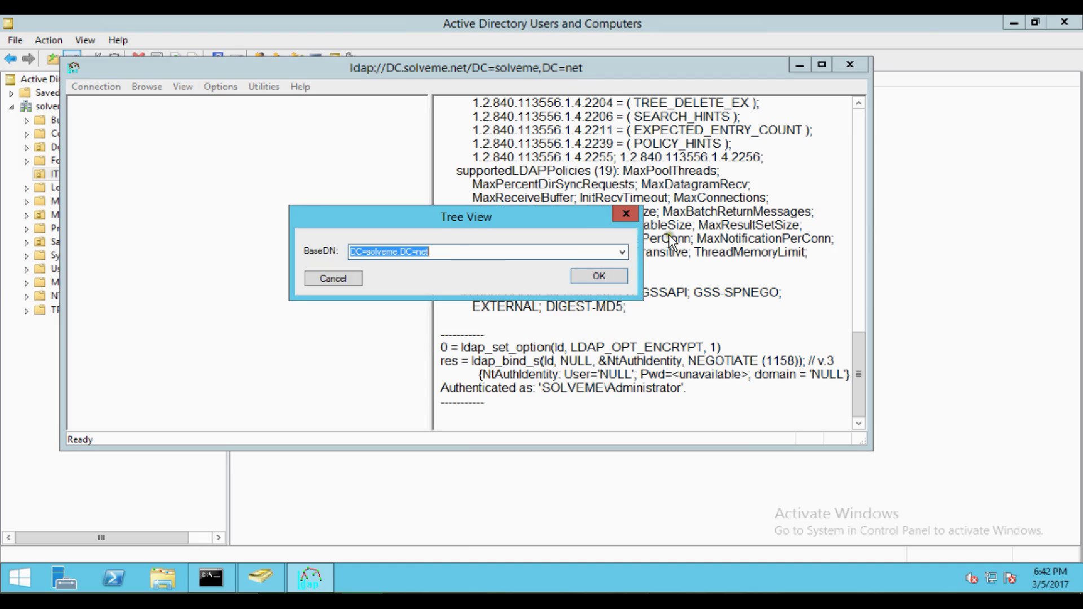
left_click_drag(549, 217, 525, 215)
left_click(597, 252)
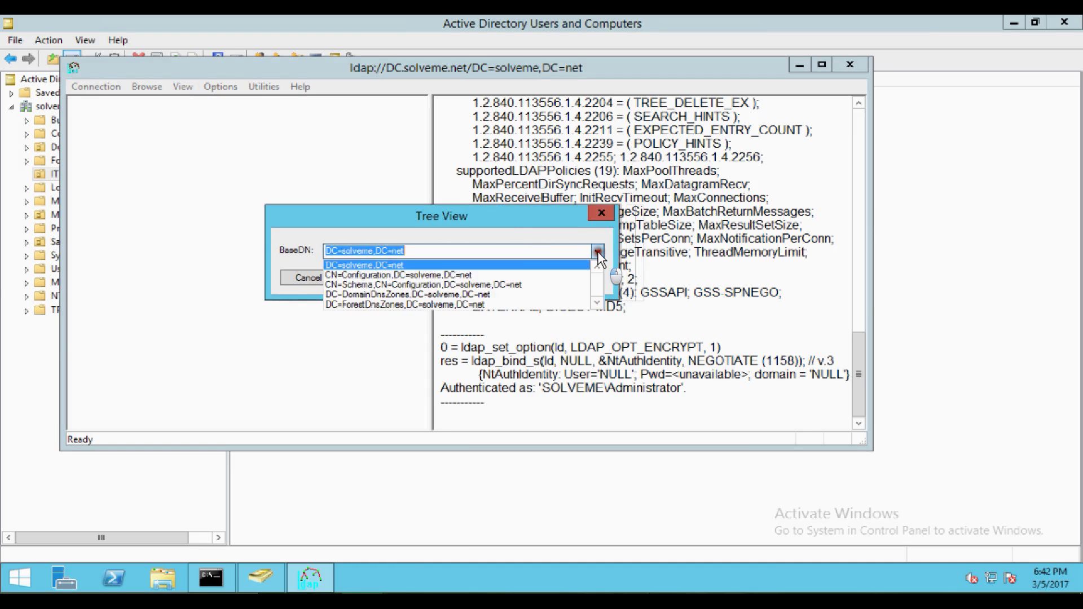
left_click(434, 270)
left_click(359, 251)
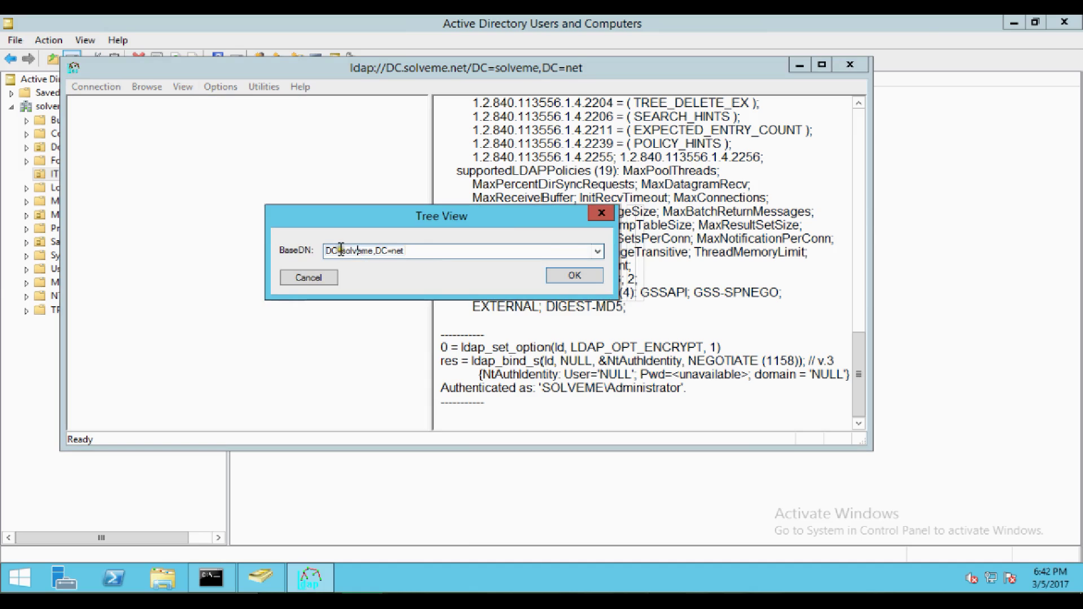
left_click_drag(341, 250, 380, 250)
left_click(401, 251)
left_click(589, 272)
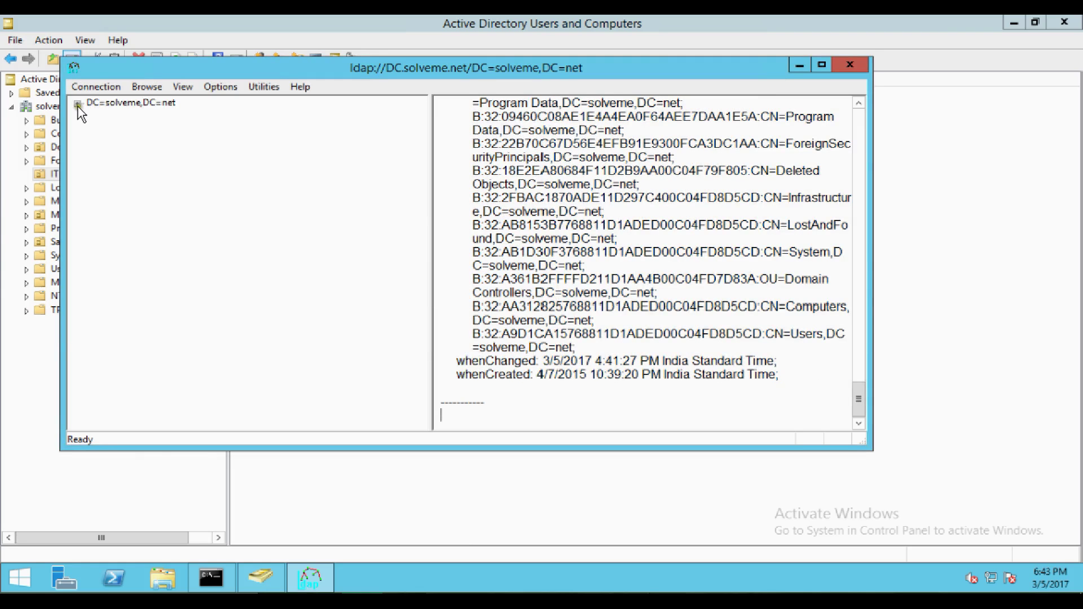
Step: Expand the domain root and CN=Deleted Objects, then select the deleted user's entry
double_click(78, 104)
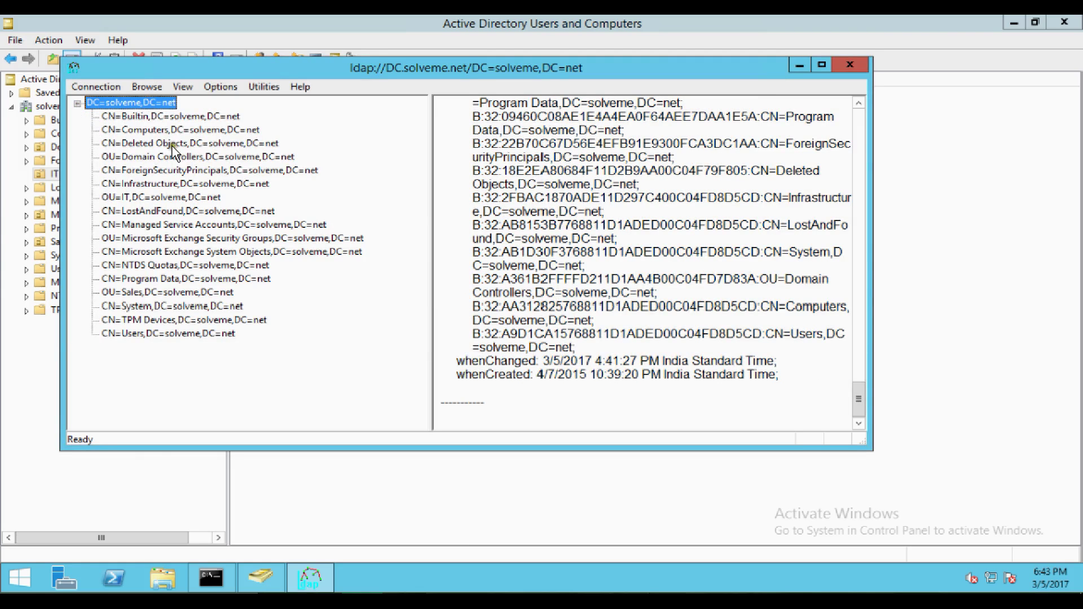
double_click(156, 144)
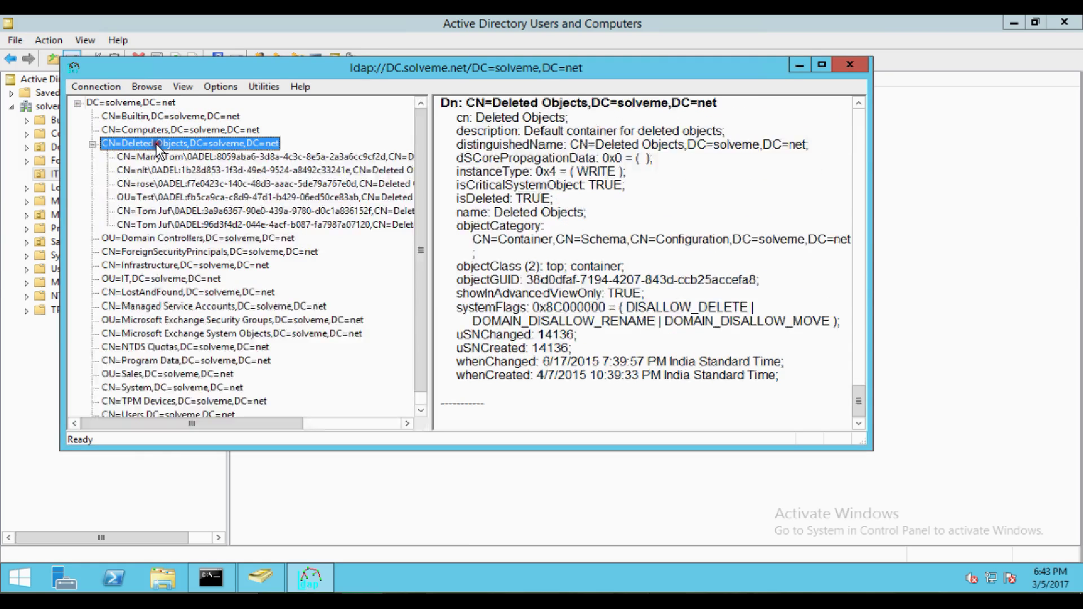
left_click(214, 160)
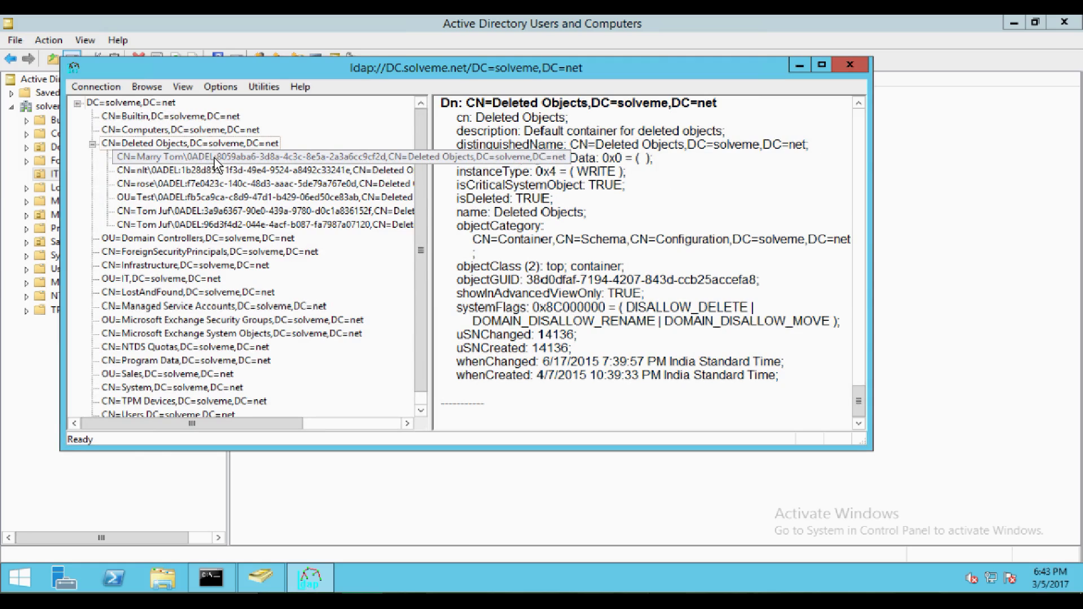
Step: Widen the tree, expand the deleted user to show its attributes, and highlight the whenCreated and whenChanged timestamps
left_click_drag(429, 219, 451, 219)
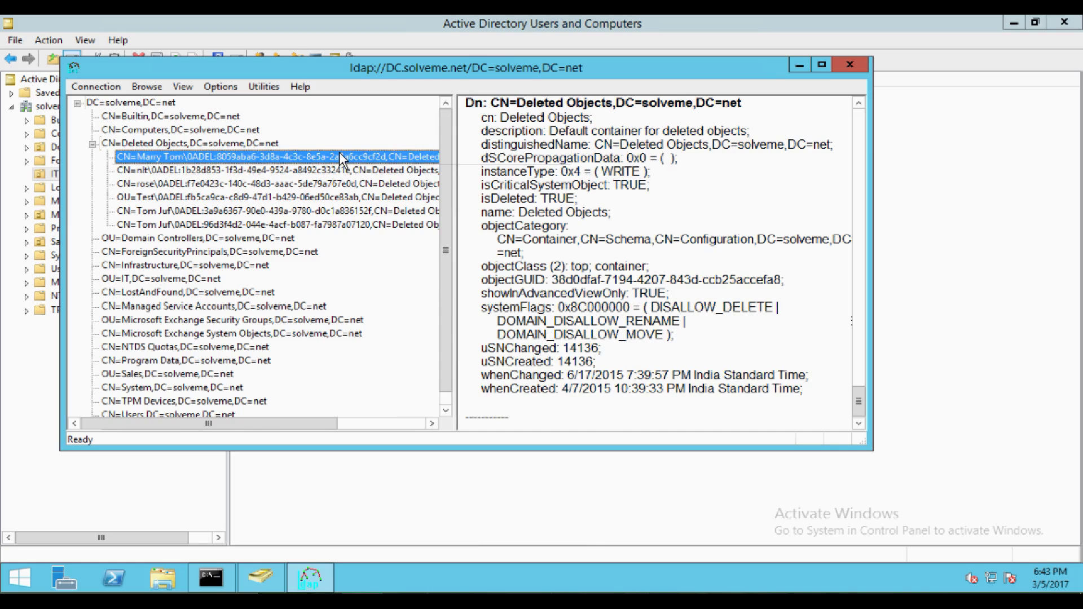
left_click_drag(436, 70, 412, 94)
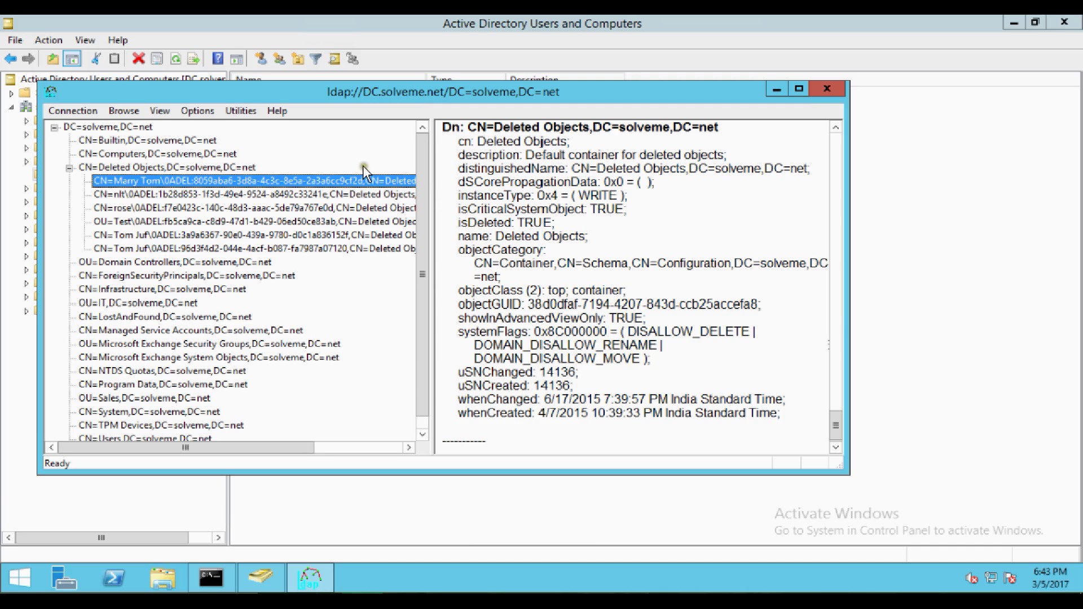
double_click(351, 181)
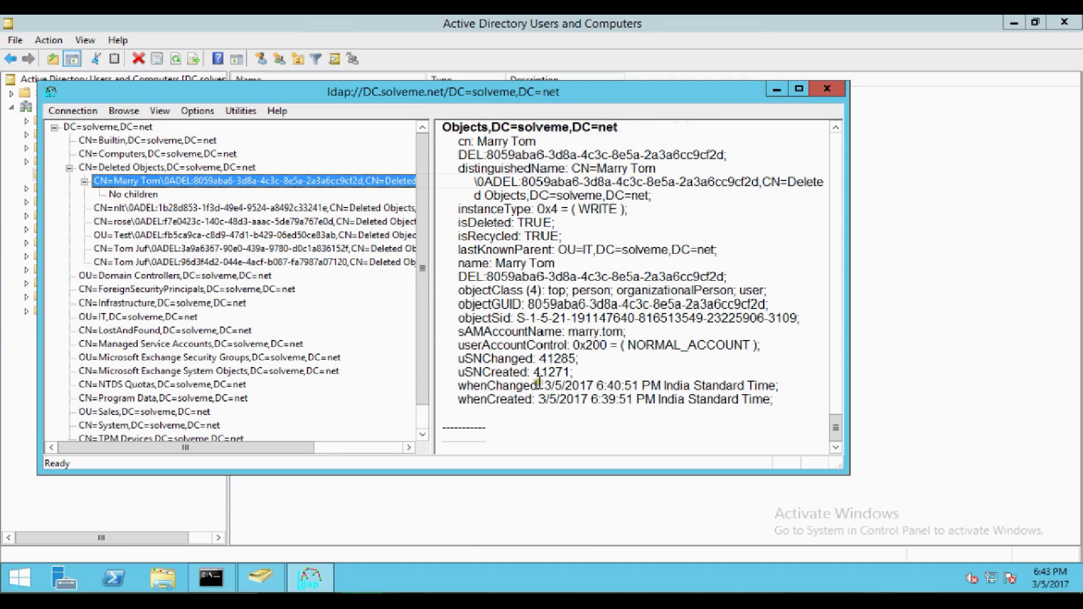
left_click_drag(534, 399, 634, 400)
left_click_drag(508, 385, 546, 385)
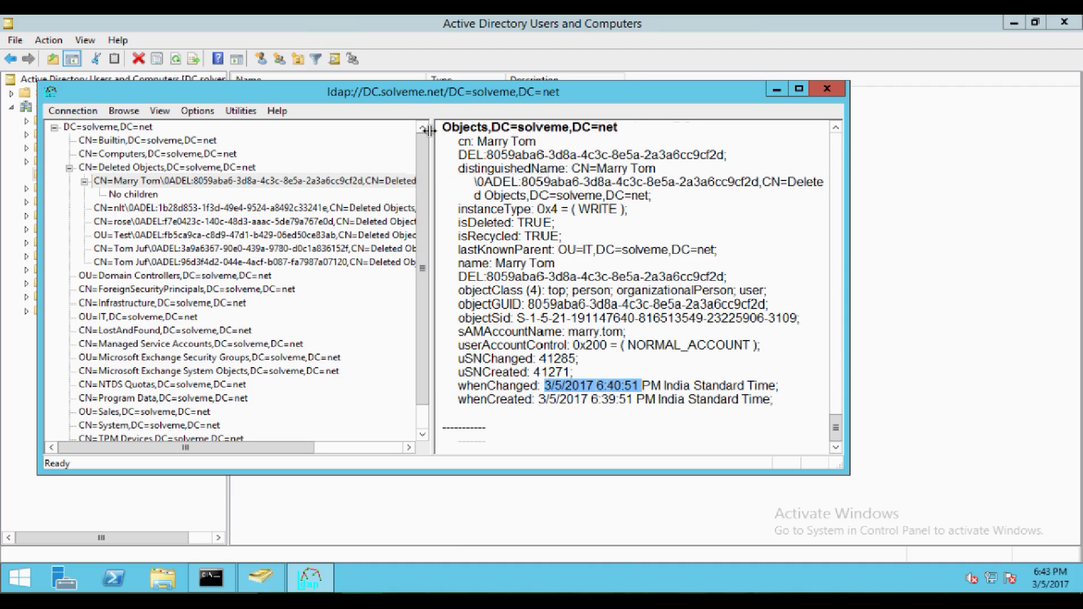
Step: Maximize Ldp and open the Modify dialog for the deleted user's entry
double_click(424, 90)
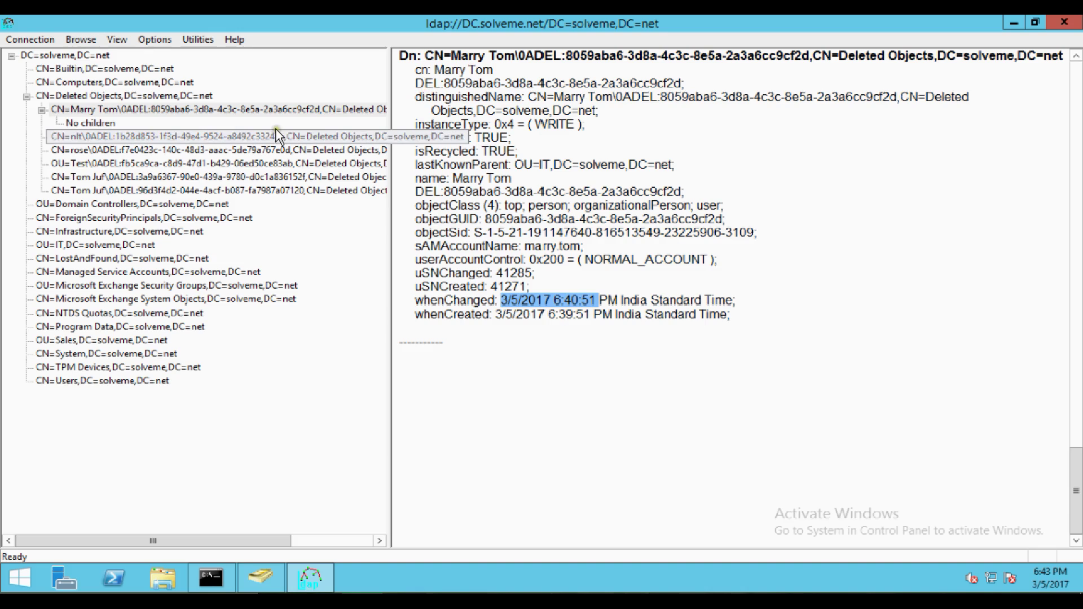
right_click(140, 110)
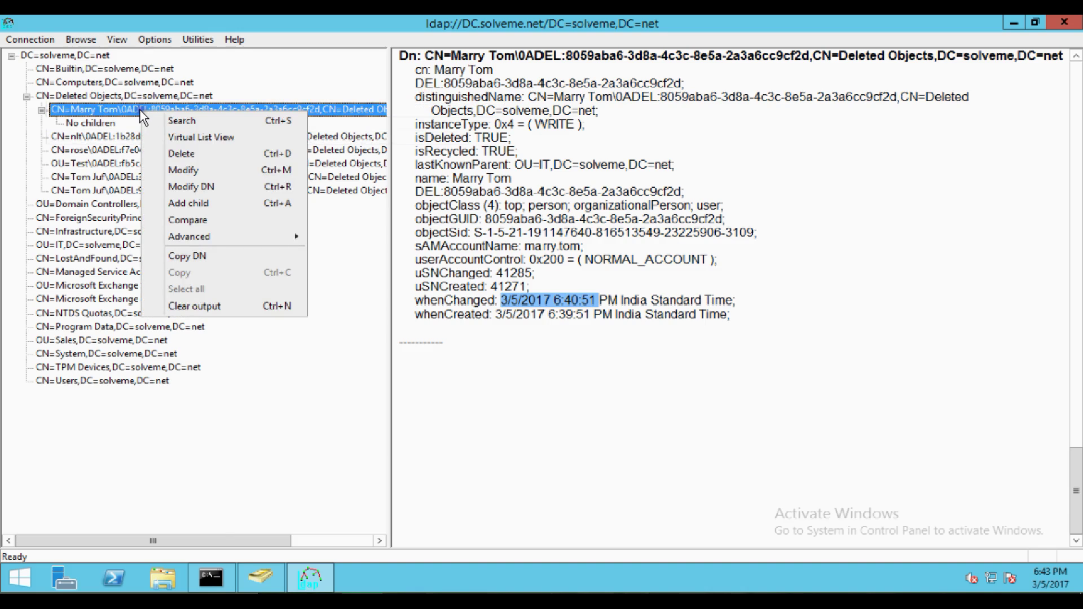
left_click(123, 104)
right_click(123, 104)
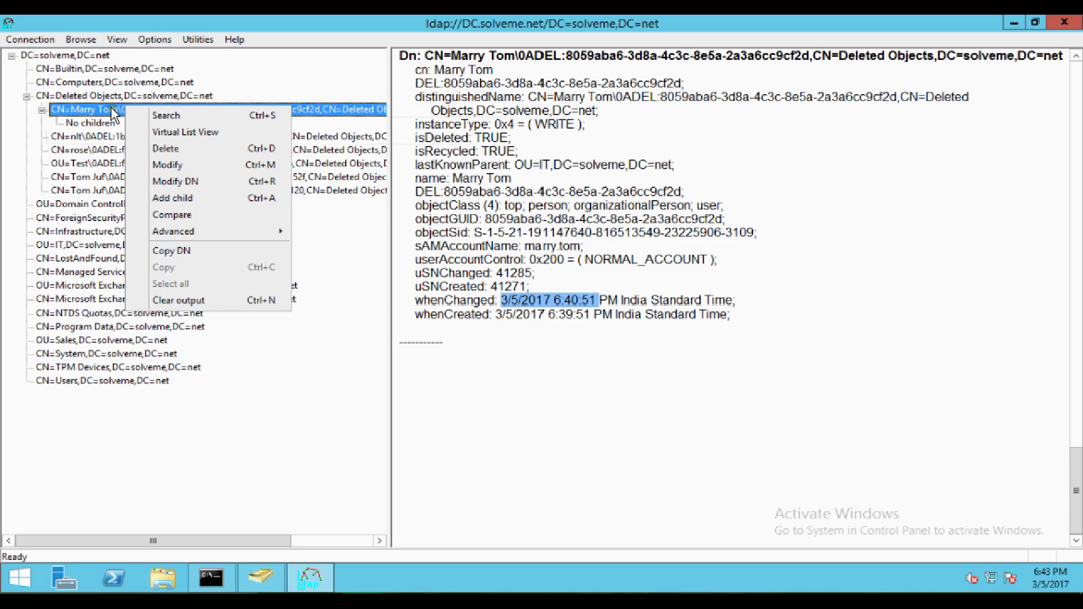
left_click(154, 164)
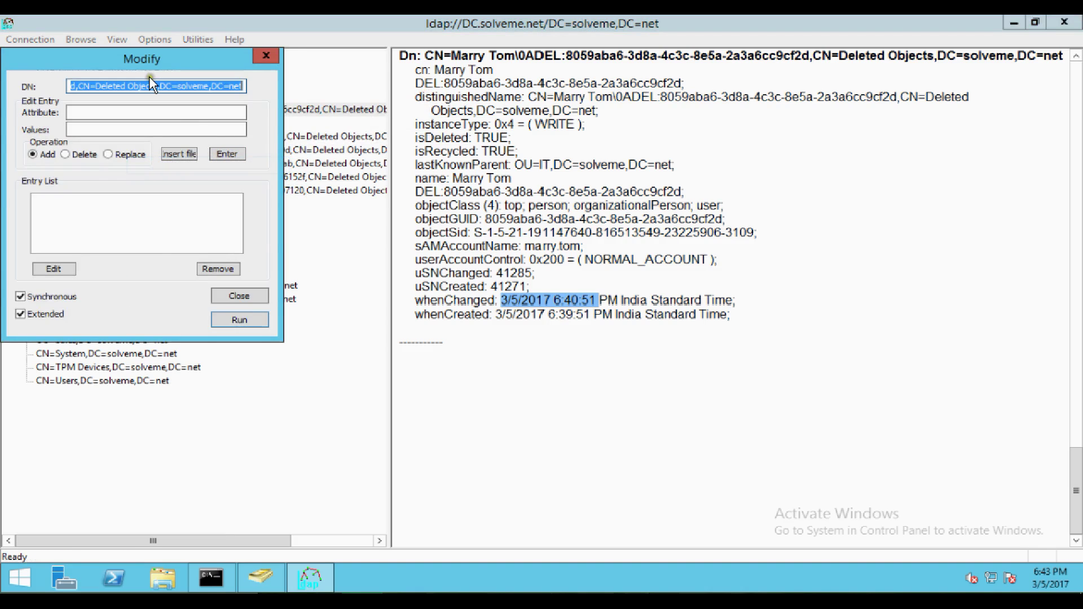
left_click_drag(144, 59, 278, 124)
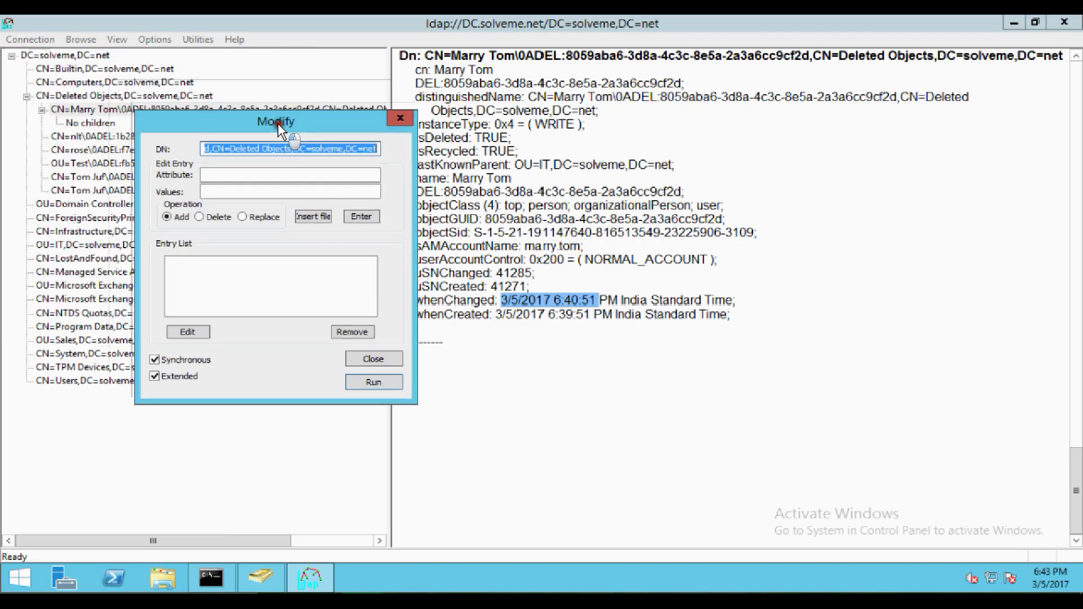
Step: Add a Delete of the isDeleted attribute to the entry list and switch the operation to Replace
left_click(227, 175)
type("is")
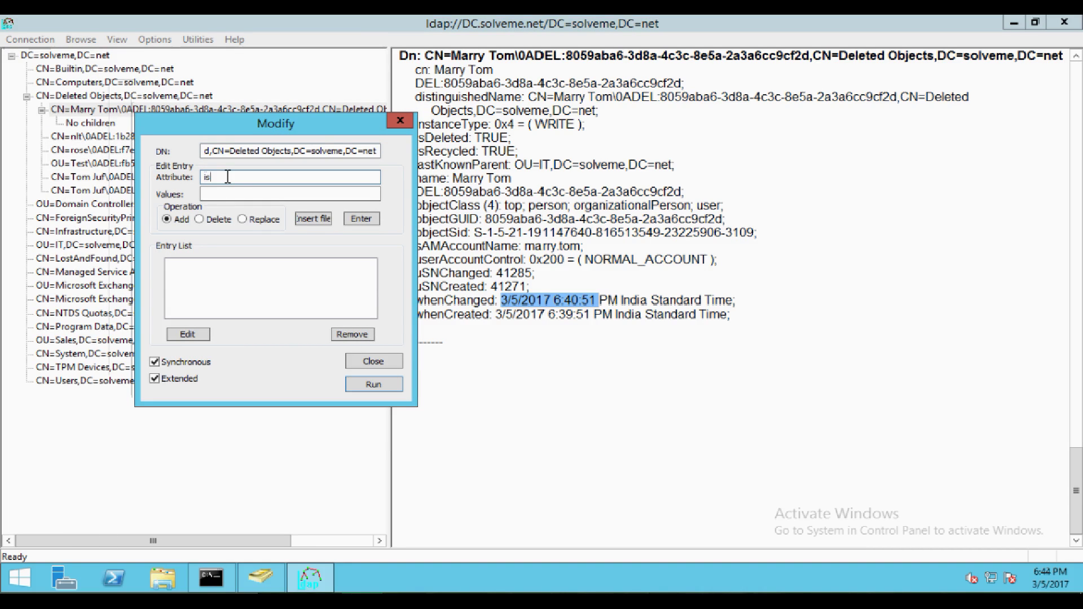
type("Deleted")
left_click(212, 219)
left_click(367, 218)
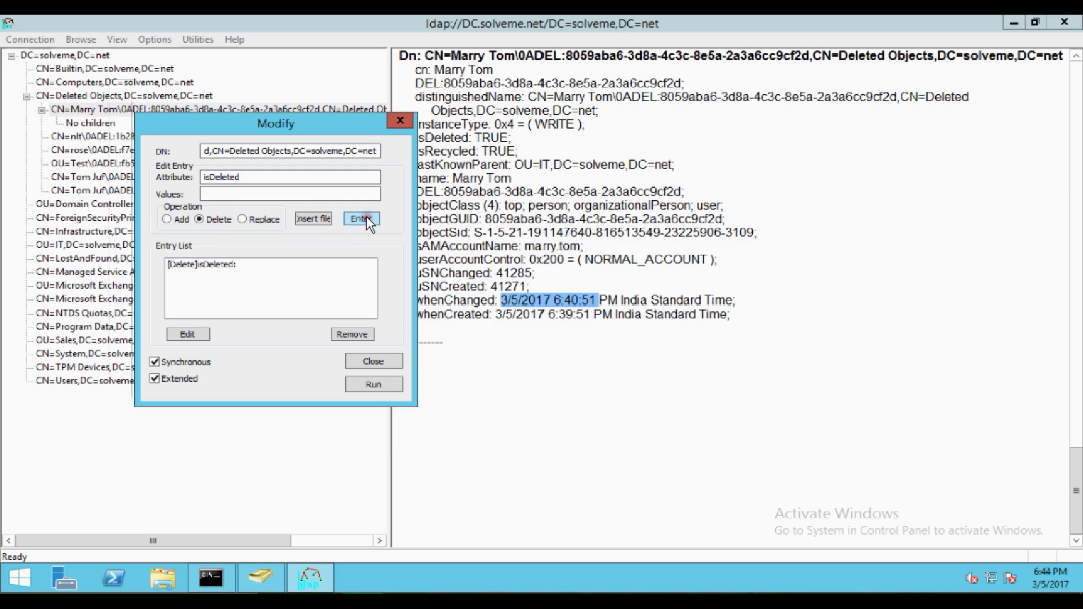
left_click(224, 265)
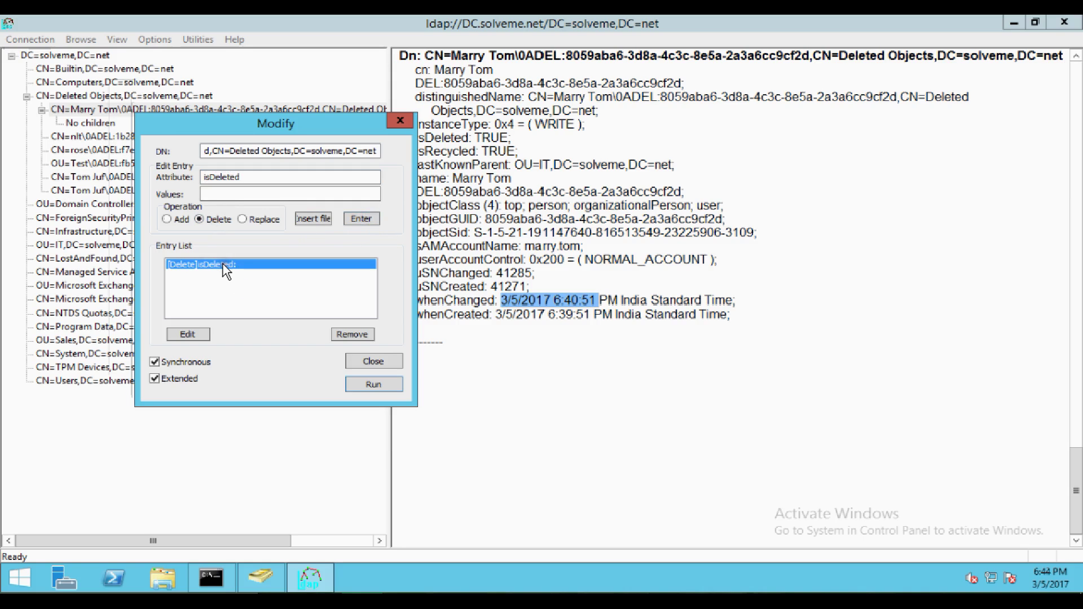
left_click_drag(242, 177, 202, 176)
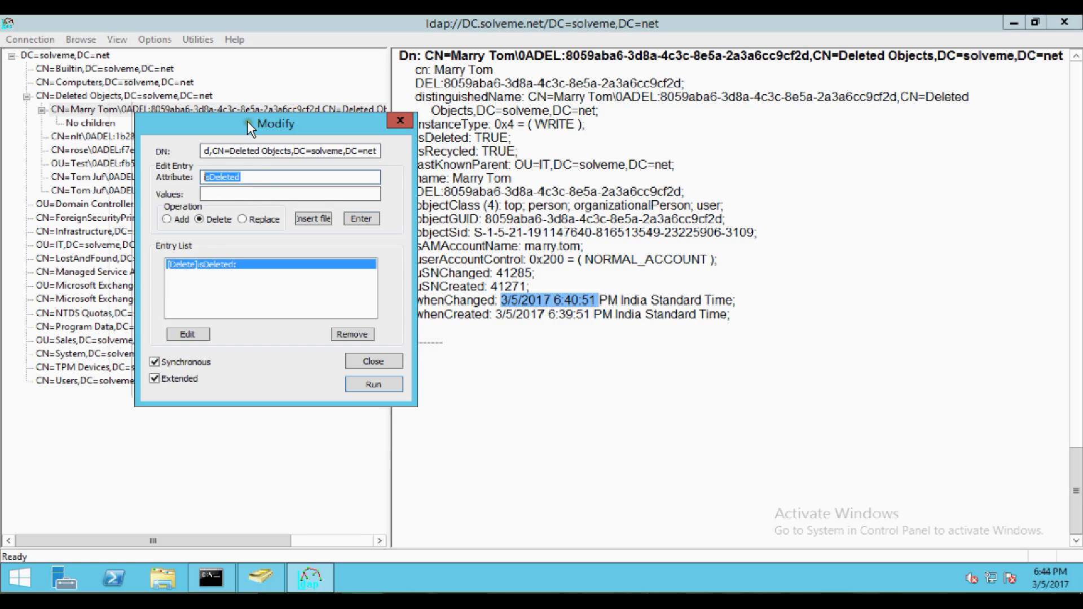
left_click_drag(247, 121, 174, 137)
left_click(170, 236)
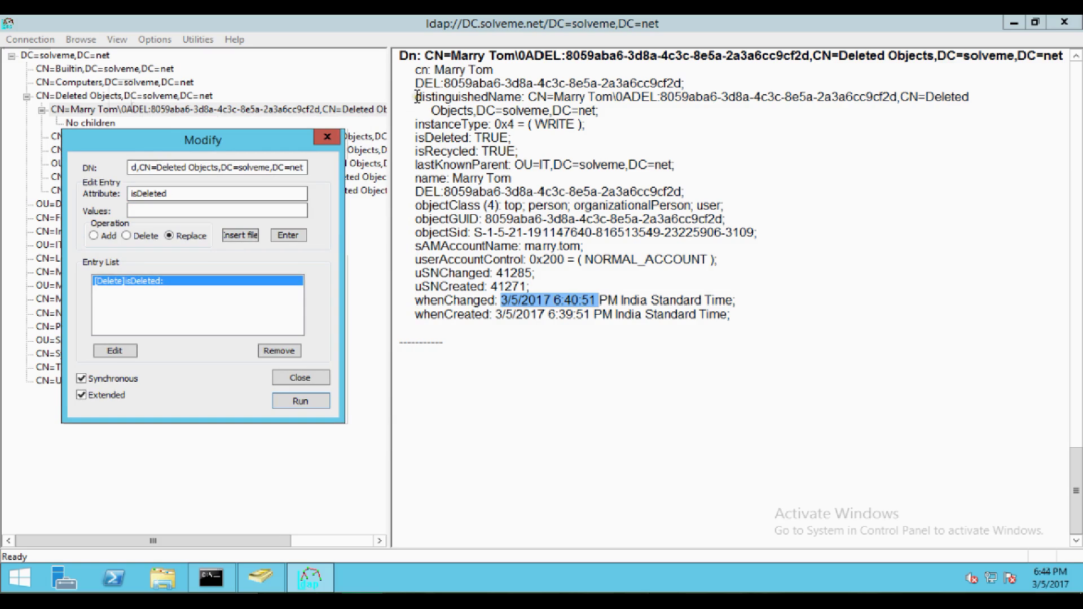
Step: Paste distinguishedName over isDeleted as the attribute and select the lastKnownParent value OU=IT,DC=solveme,DC=net
double_click(419, 96)
key("ctrl+c")
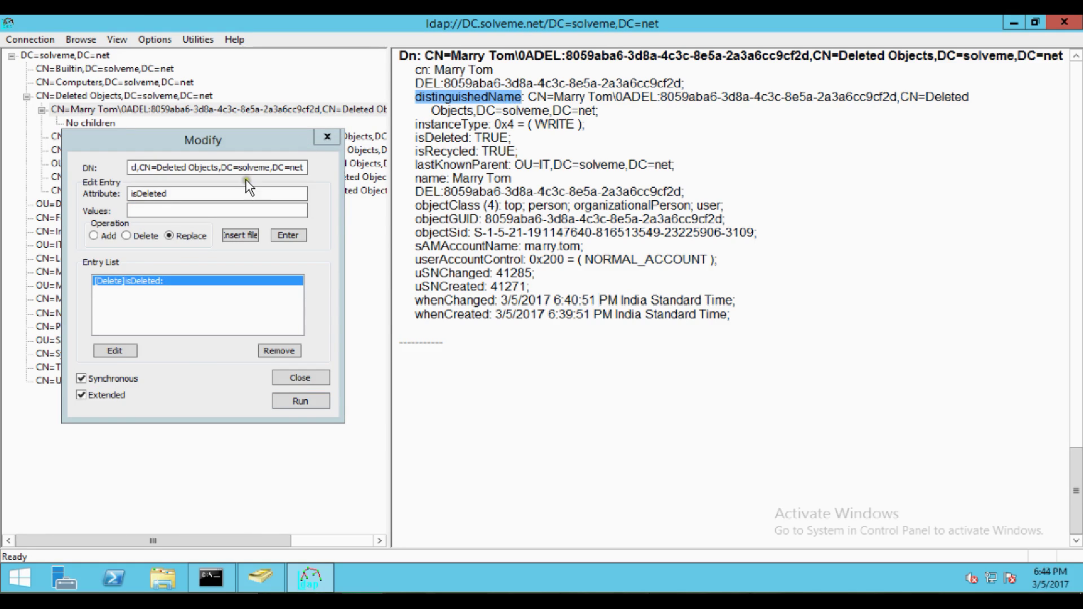
left_click_drag(189, 195, 121, 195)
key("ctrl+v")
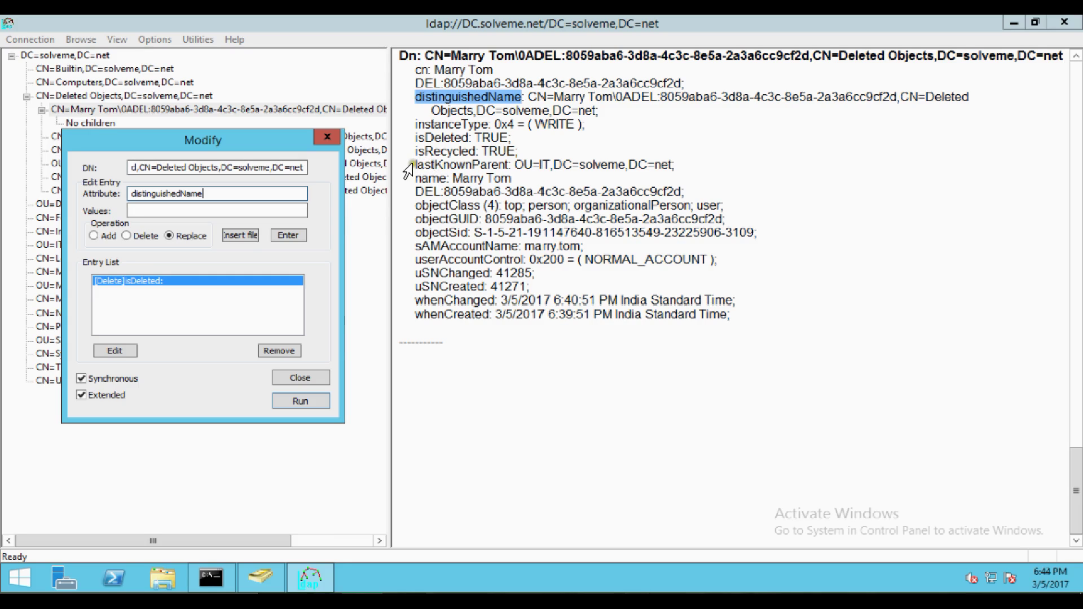
left_click(515, 162)
left_click_drag(678, 164, 520, 168)
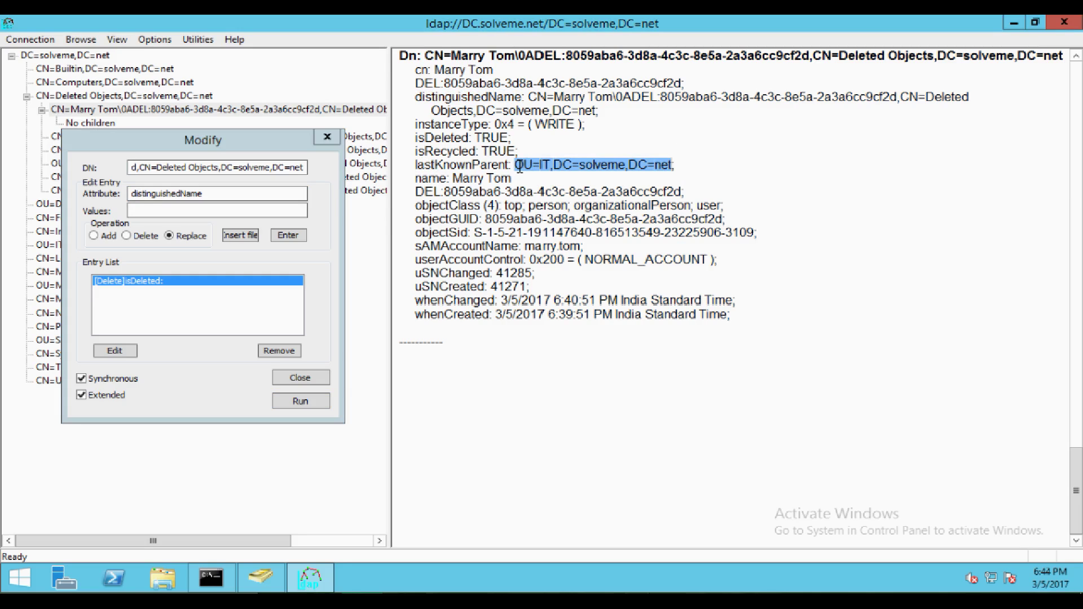
left_click_drag(236, 146, 265, 139)
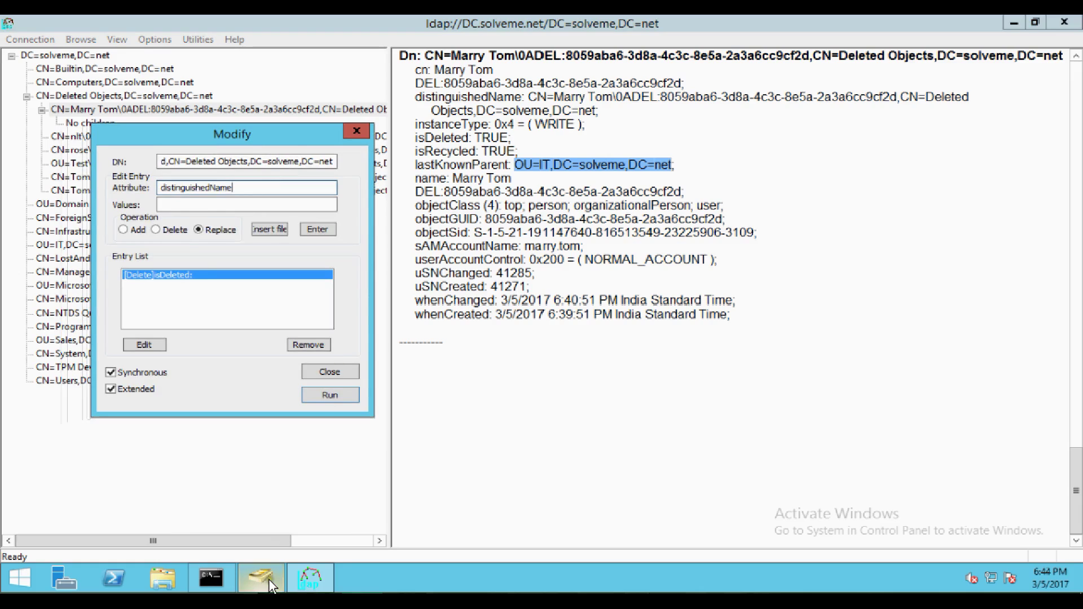
mouse_move(269, 577)
left_click(417, 204)
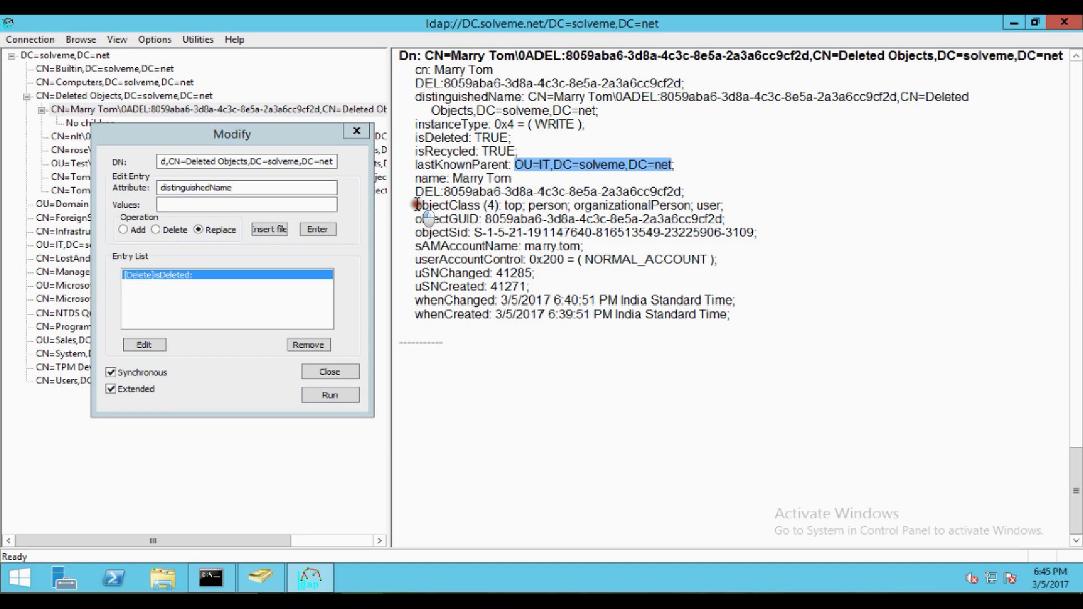
left_click(516, 203)
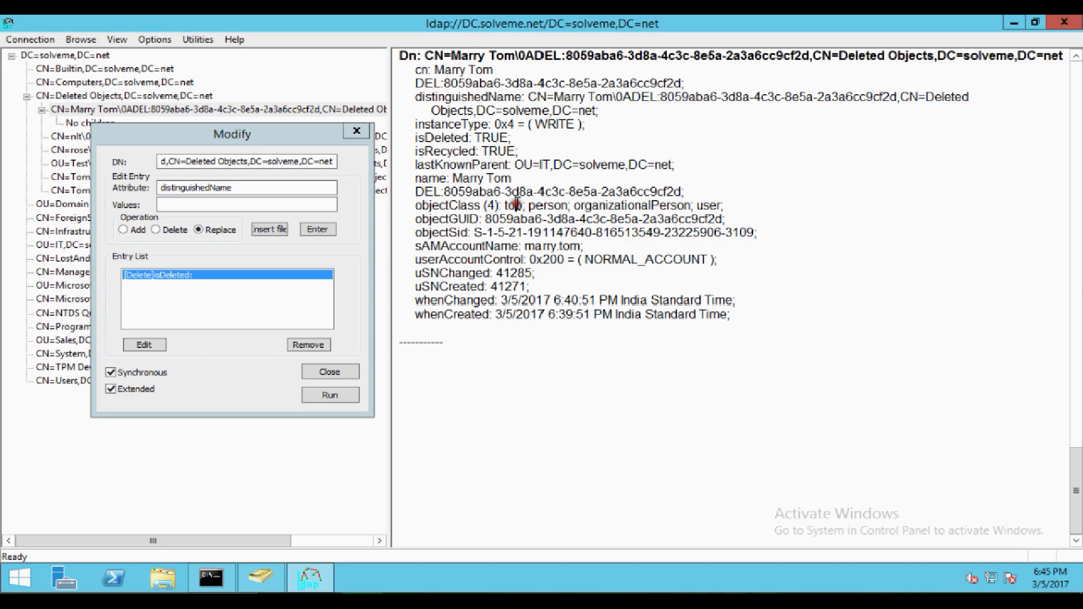
triple_click(516, 204)
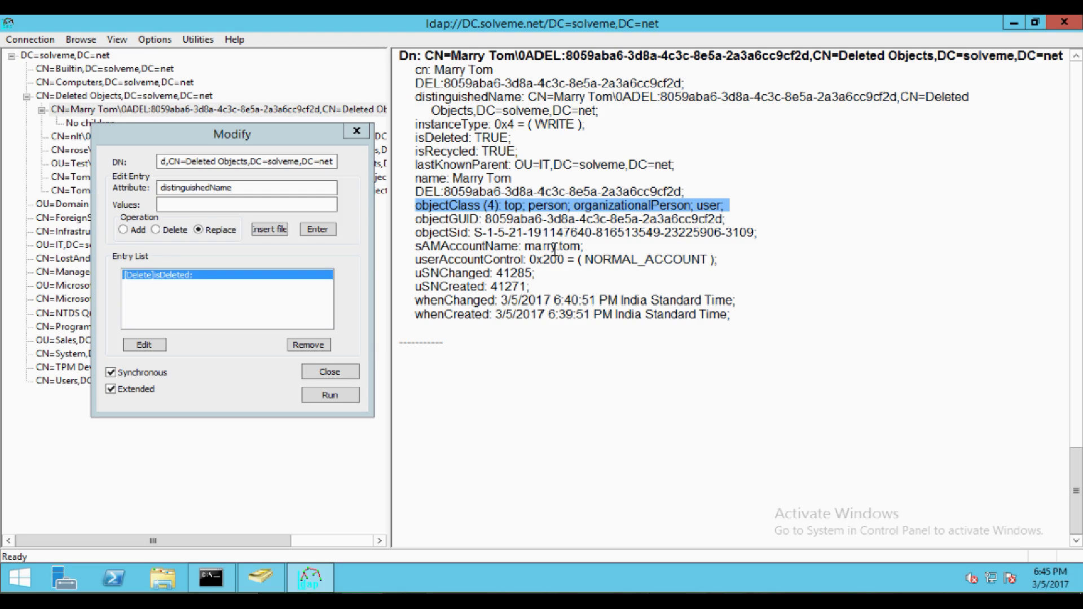
Step: Enter the value as the user's CN, a comma, then OU=IT,DC=solveme,DC=net in Values
left_click(529, 97)
double_click(534, 97)
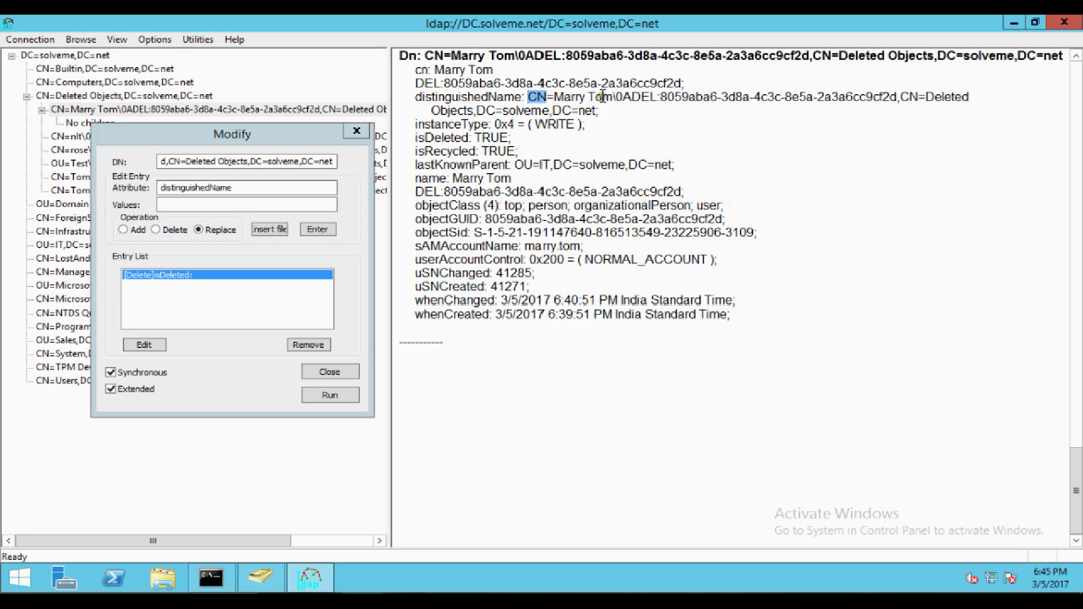
left_click_drag(603, 97, 603, 97)
key("ctrl+c")
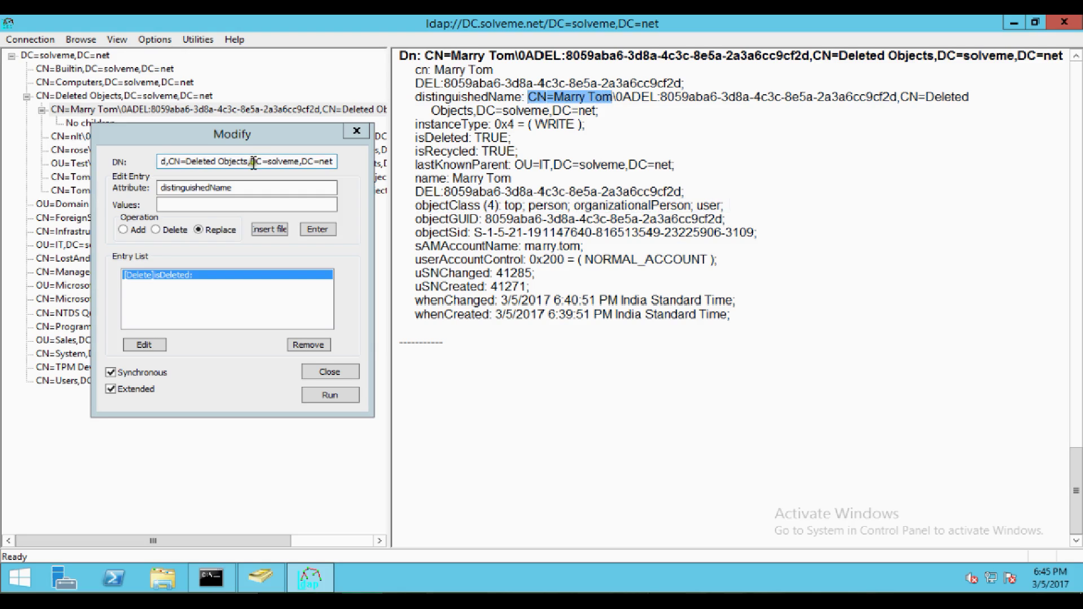
left_click(223, 203)
key("ctrl+v")
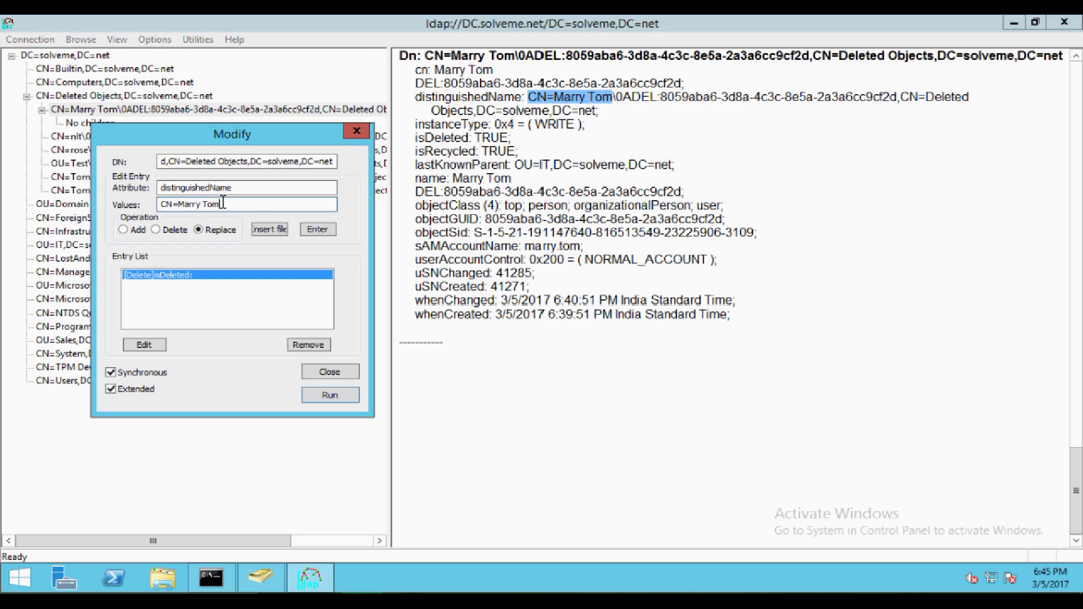
type(",")
double_click(523, 164)
left_click(664, 159, "shift")
key("ctrl+c")
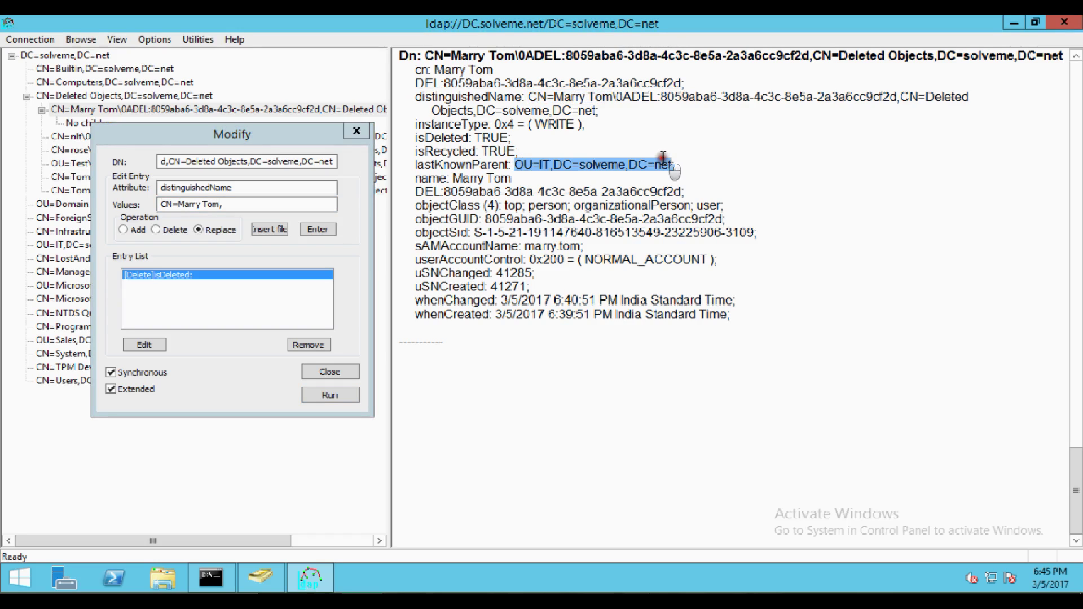
left_click(239, 205)
key("ctrl+v")
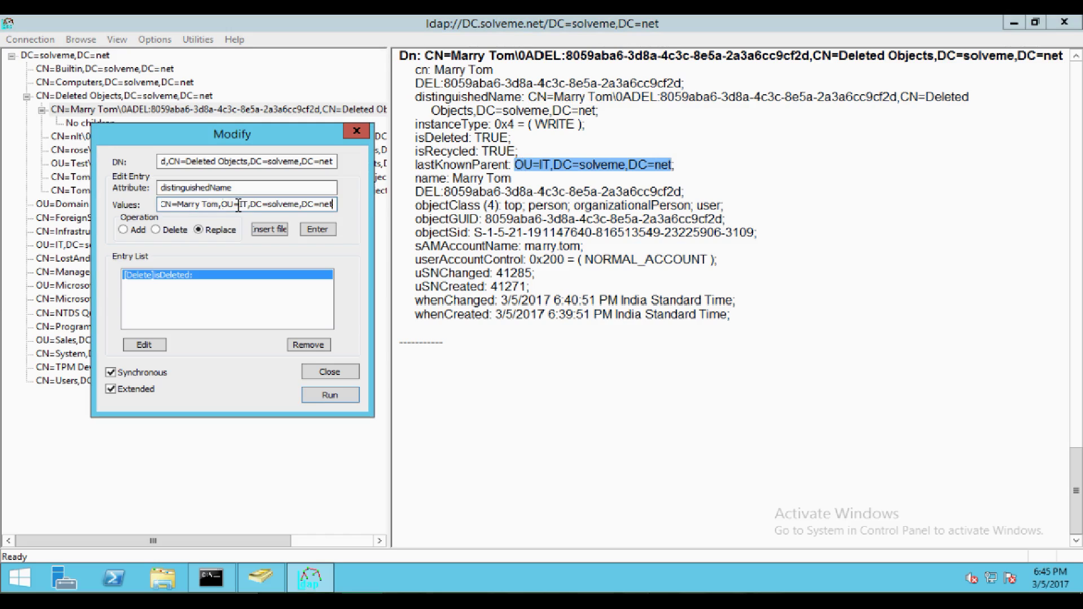
key("Home")
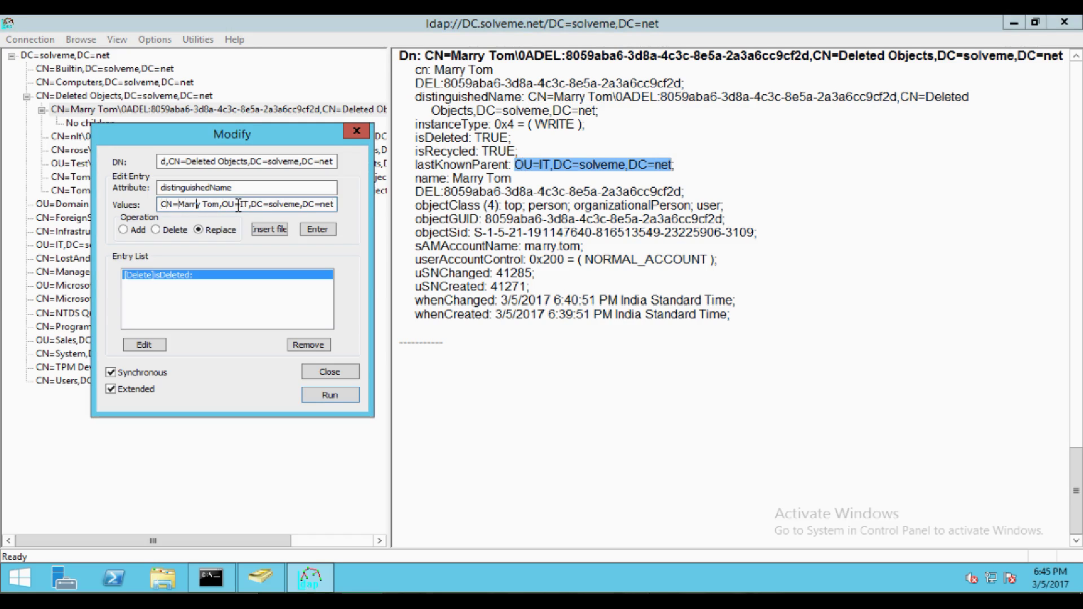
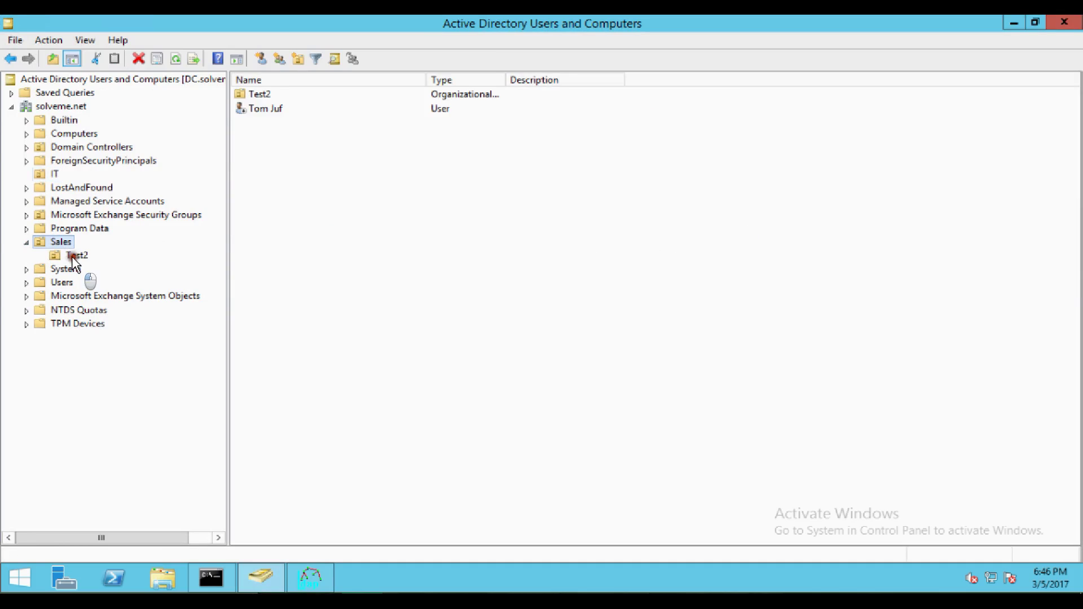
Step: Check the Test2 OU contents, then place the Ldp Modify window beside the entry details
left_click(72, 256)
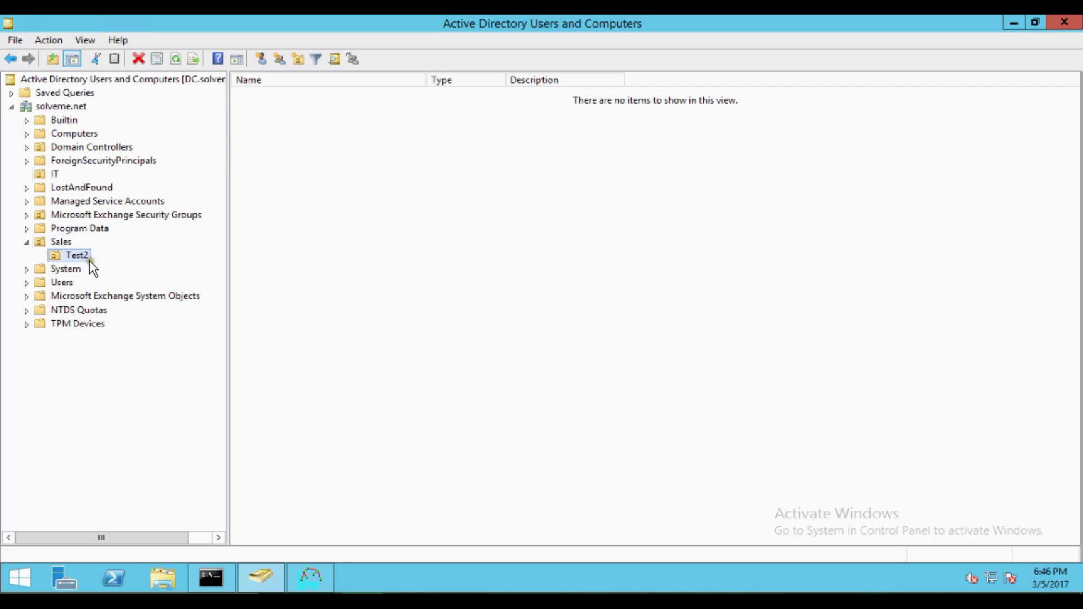
left_click(312, 572)
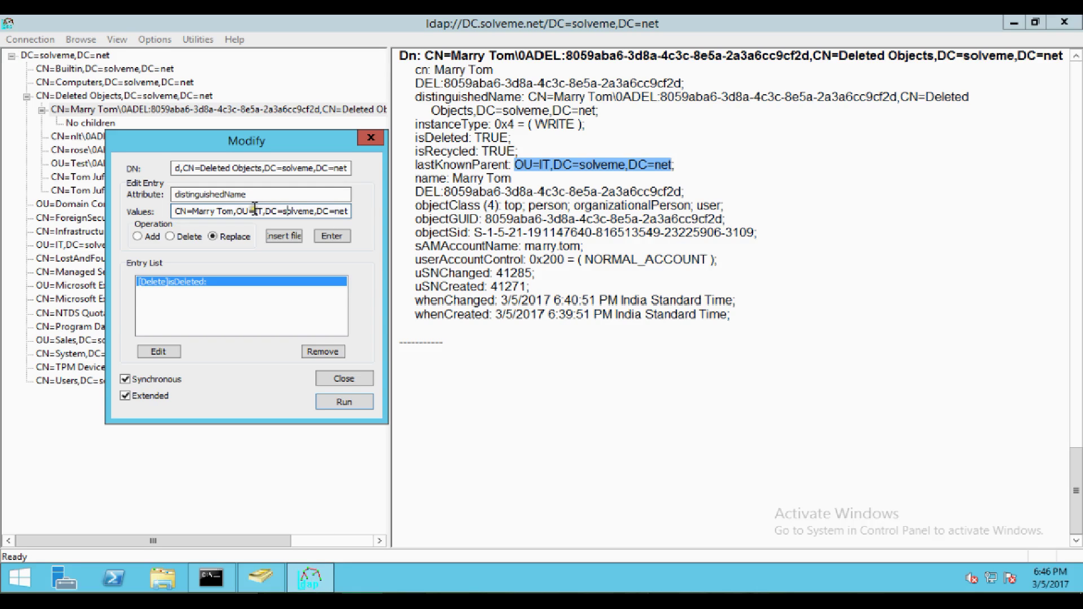
left_click_drag(249, 146, 339, 154)
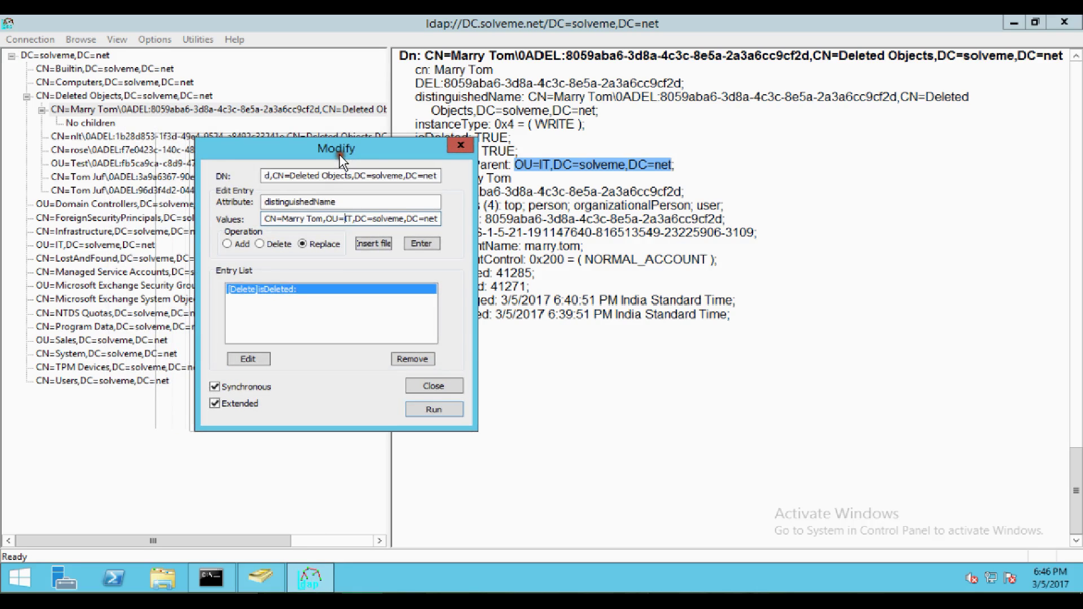
Step: Replace IT with Test2,OU=Sales in the distinguishedName value and copy the whole value
key("shift+Right")
key("shift+Right")
type("Test")
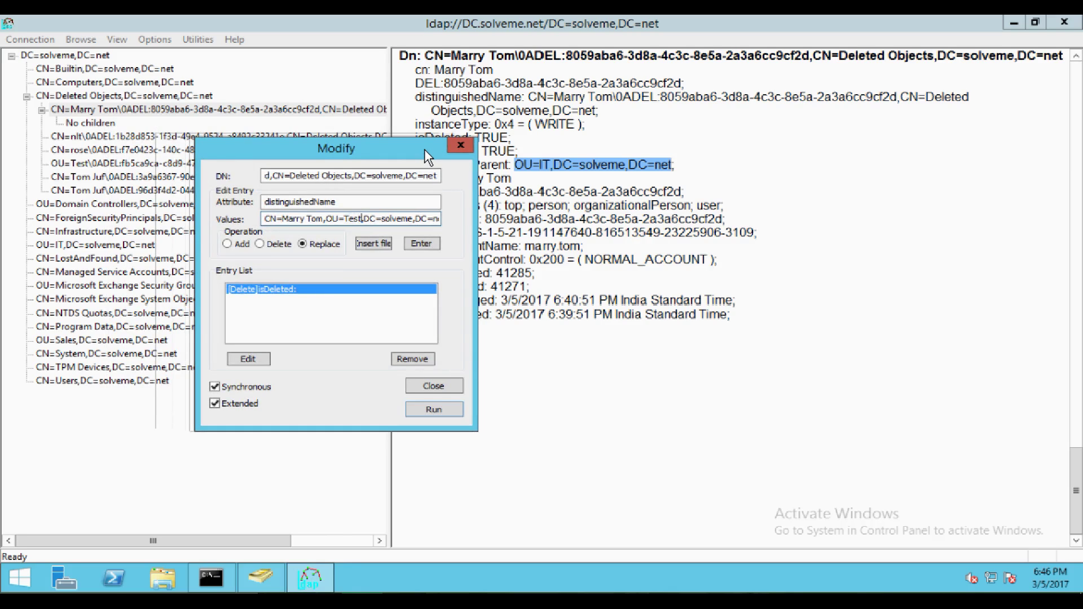
type("2,OU=Sales")
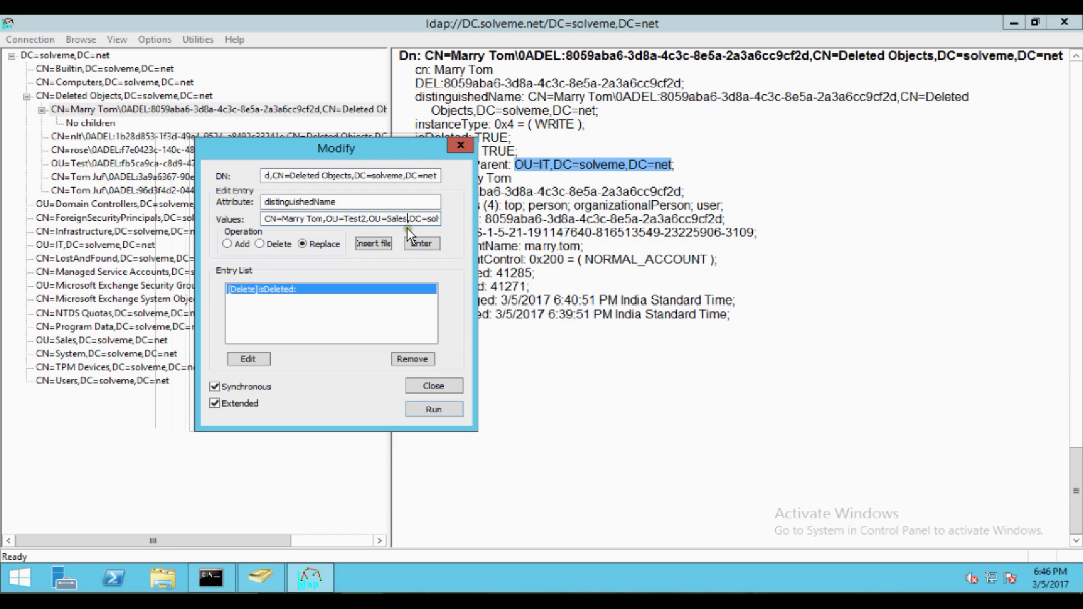
key("ctrl+a")
key("ctrl+c")
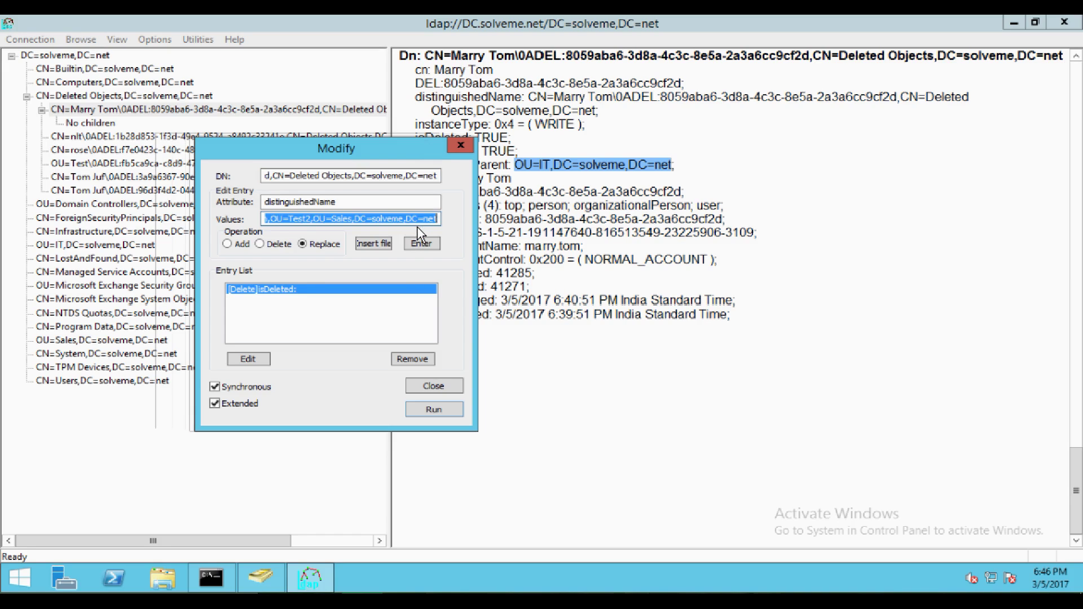
key("super+r")
Step: Paste the new Test2/Sales distinguished name into a new Notepad window and select it
type("notepad")
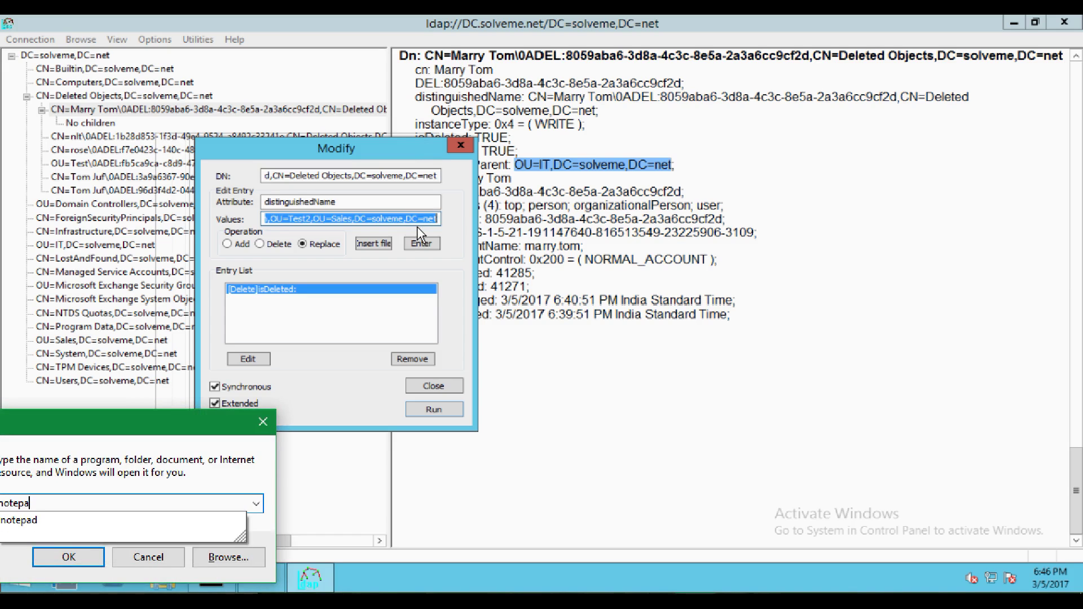
key("Return")
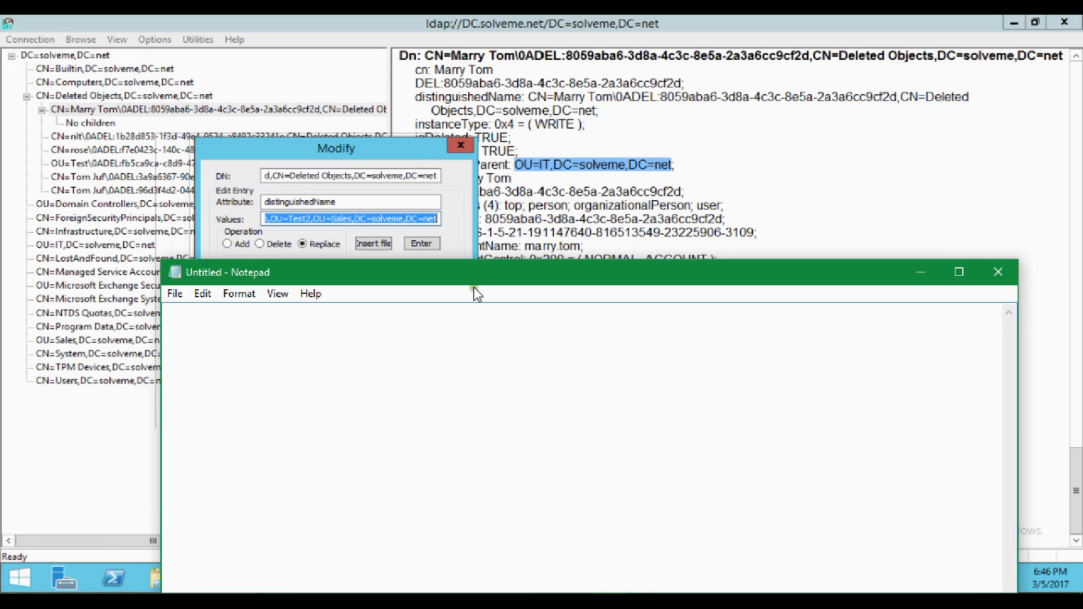
key("ctrl+v")
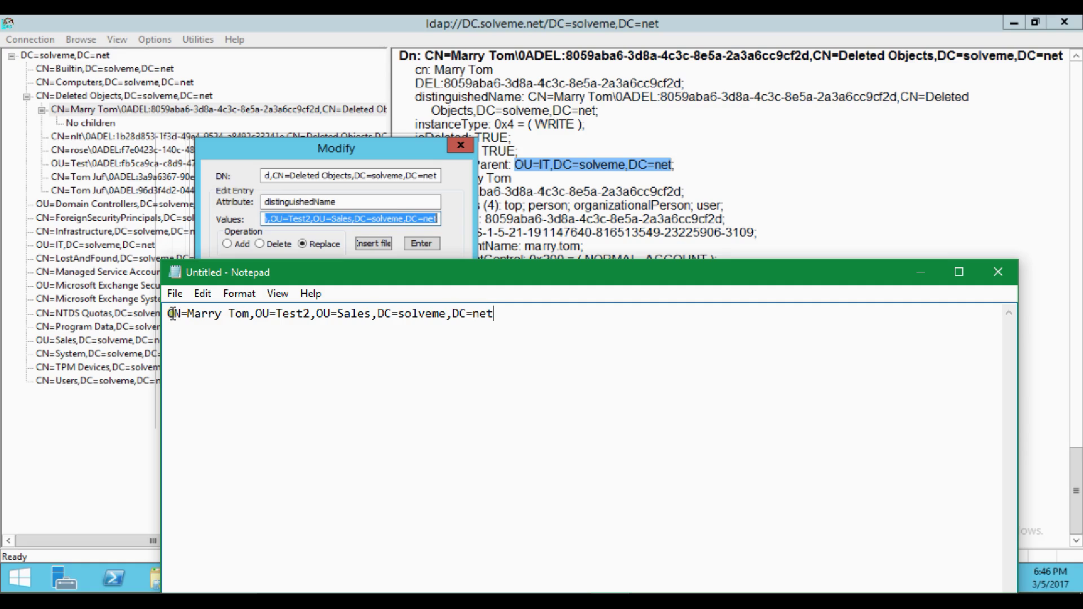
left_click(170, 314)
left_click_drag(170, 314, 497, 315)
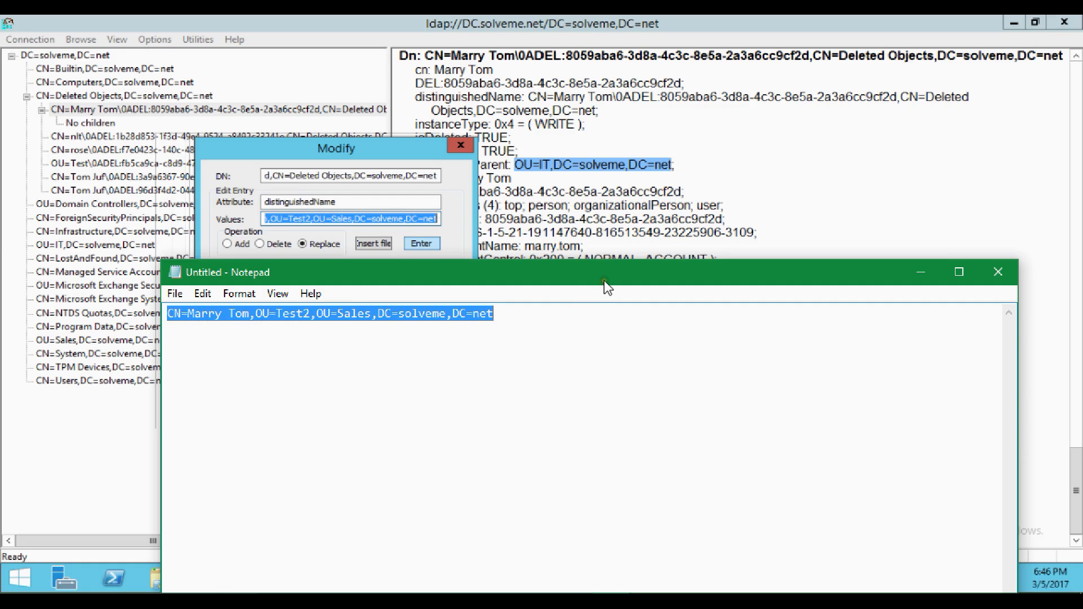
Step: Move Notepad aside and go back to the Ldp Modify window
left_click_drag(608, 272, 761, 126)
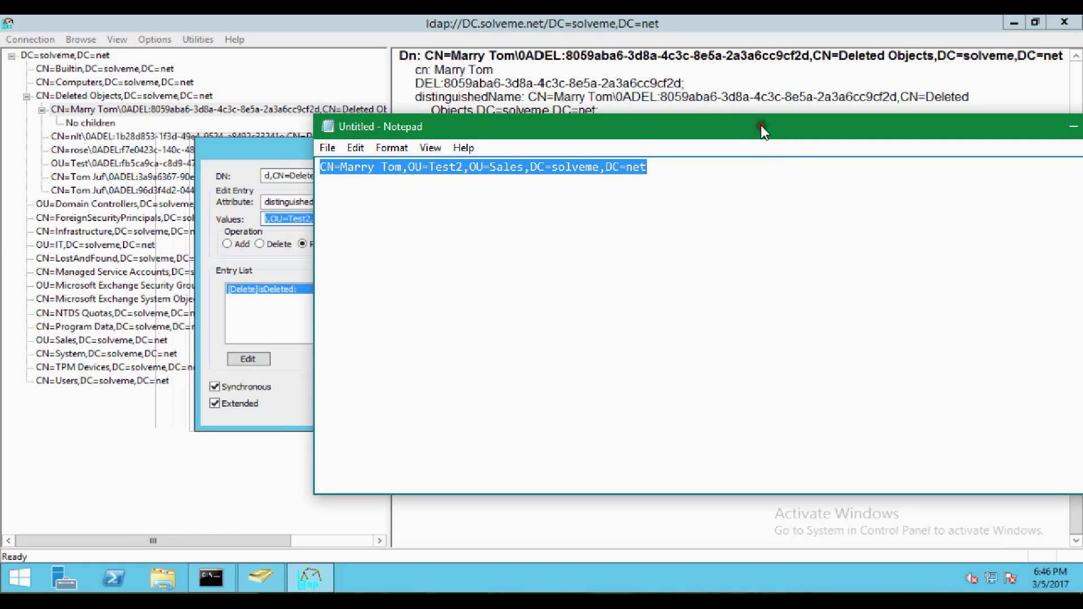
left_click(254, 578)
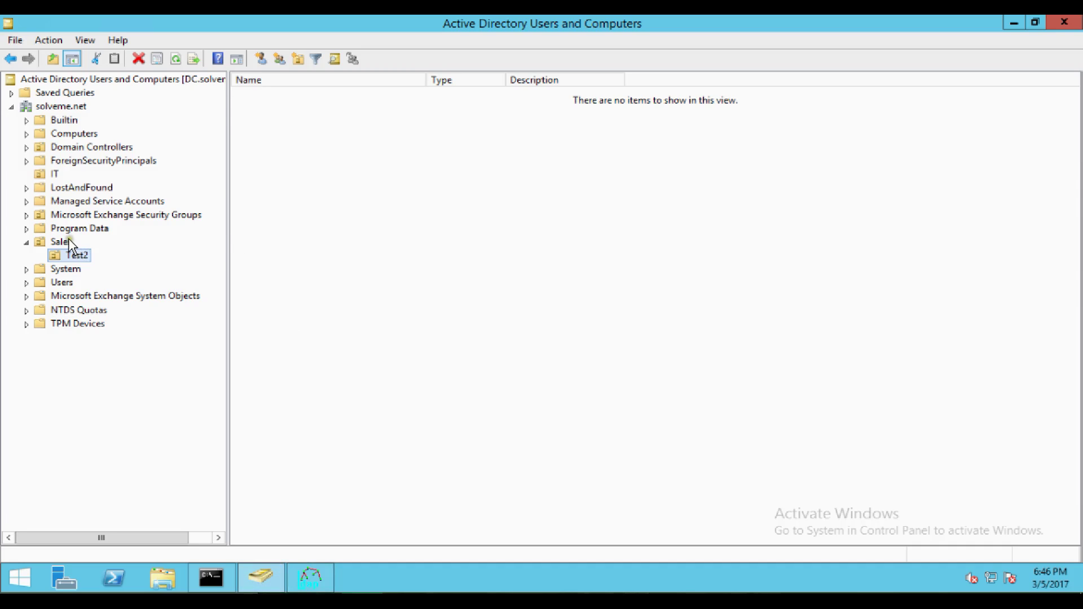
key("alt+Tab")
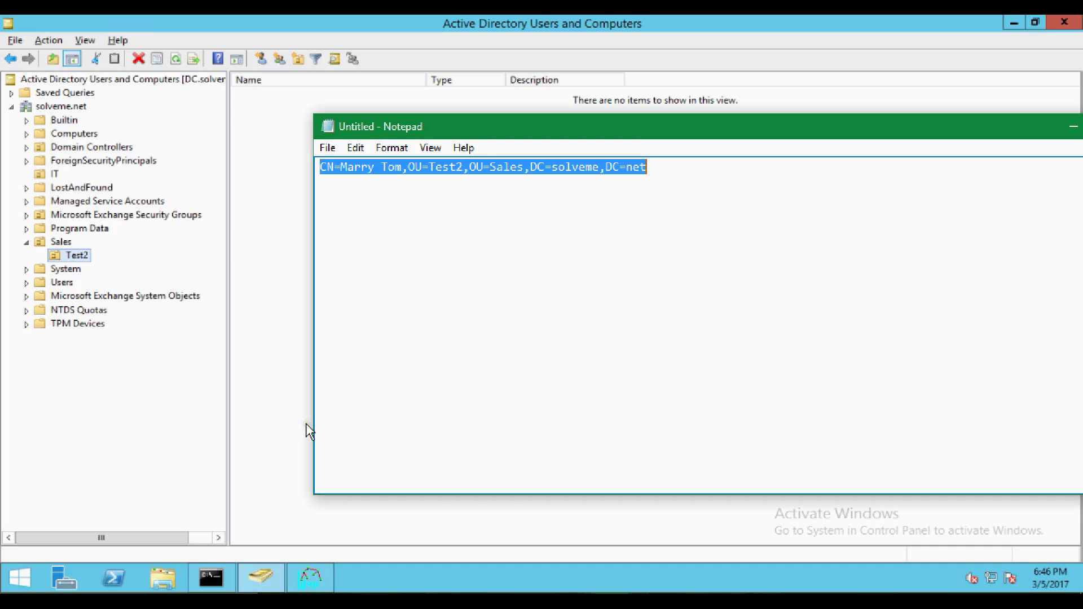
left_click(310, 578)
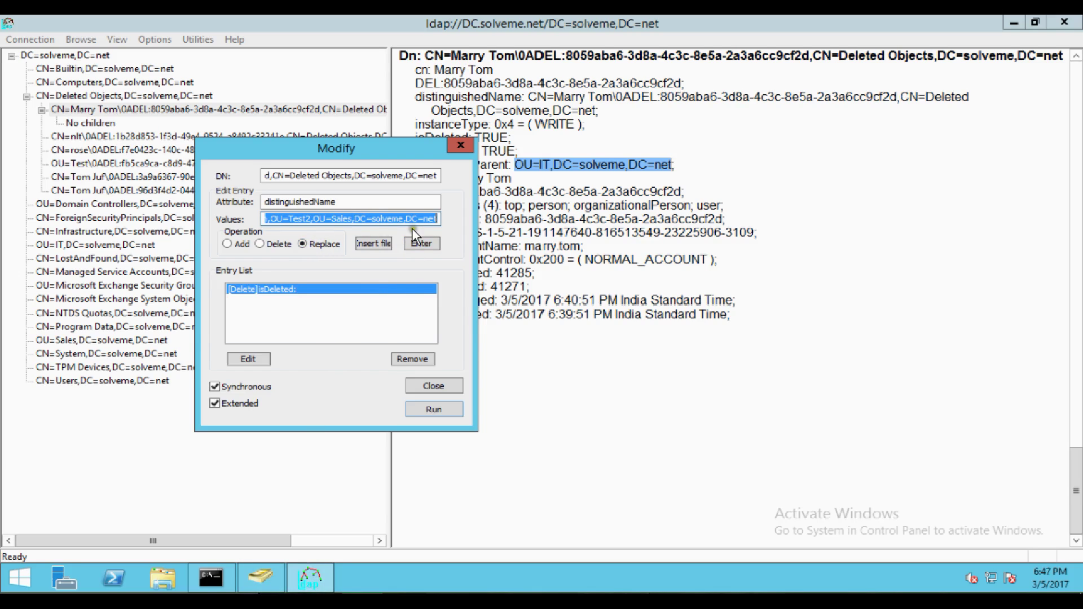
Step: Add the distinguishedName Replace entry and run the Modify with Synchronous and Extended enabled
left_click(423, 243)
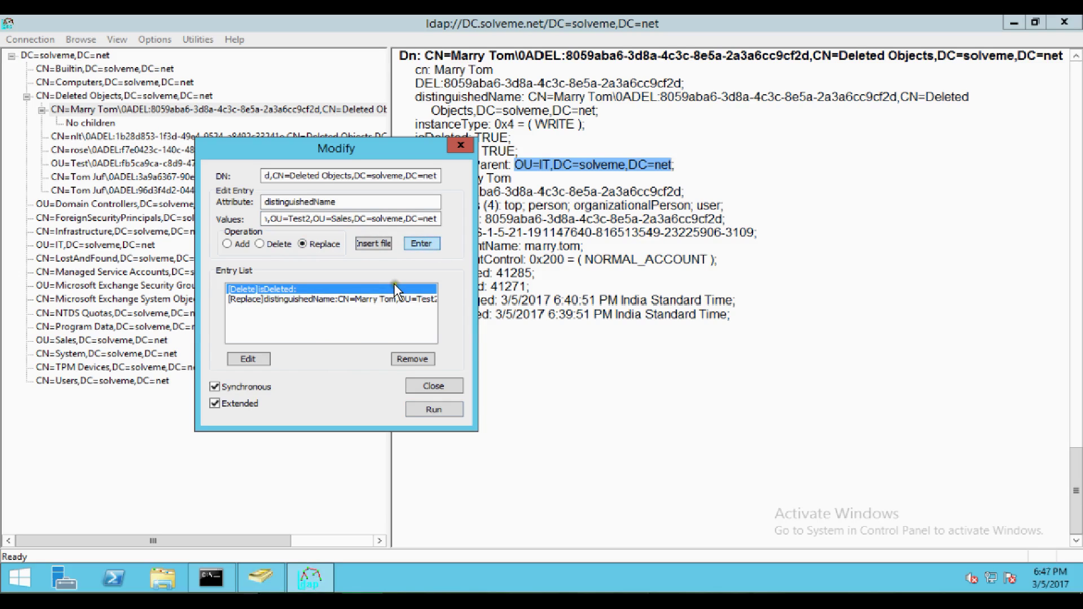
left_click(367, 299)
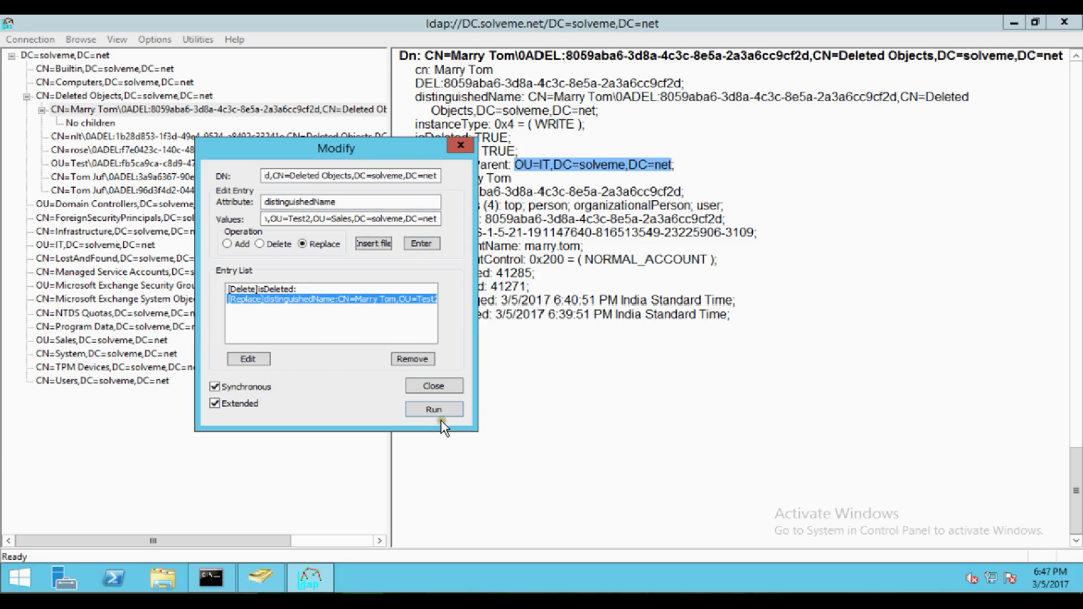
left_click(216, 386)
left_click(215, 403)
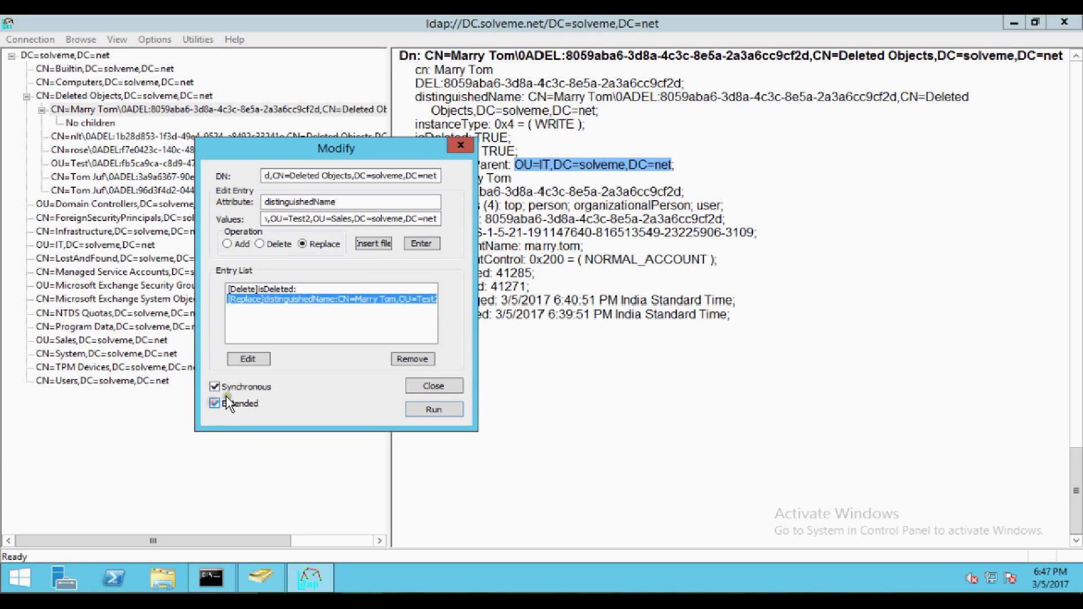
left_click(433, 411)
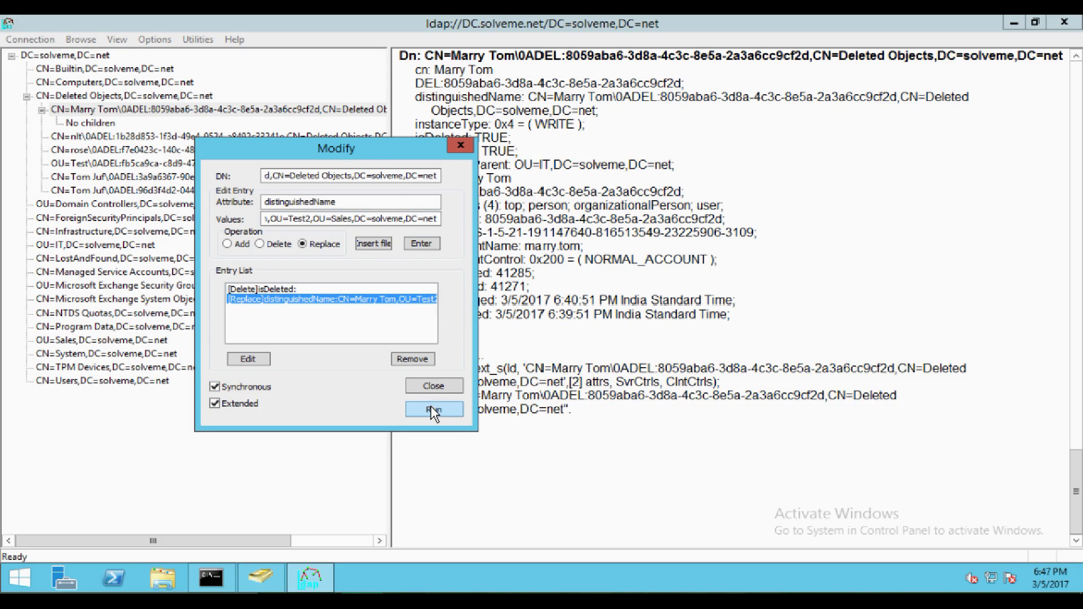
Step: Review the Ldp output confirming the deleted user object was modified
left_click_drag(361, 151, 245, 145)
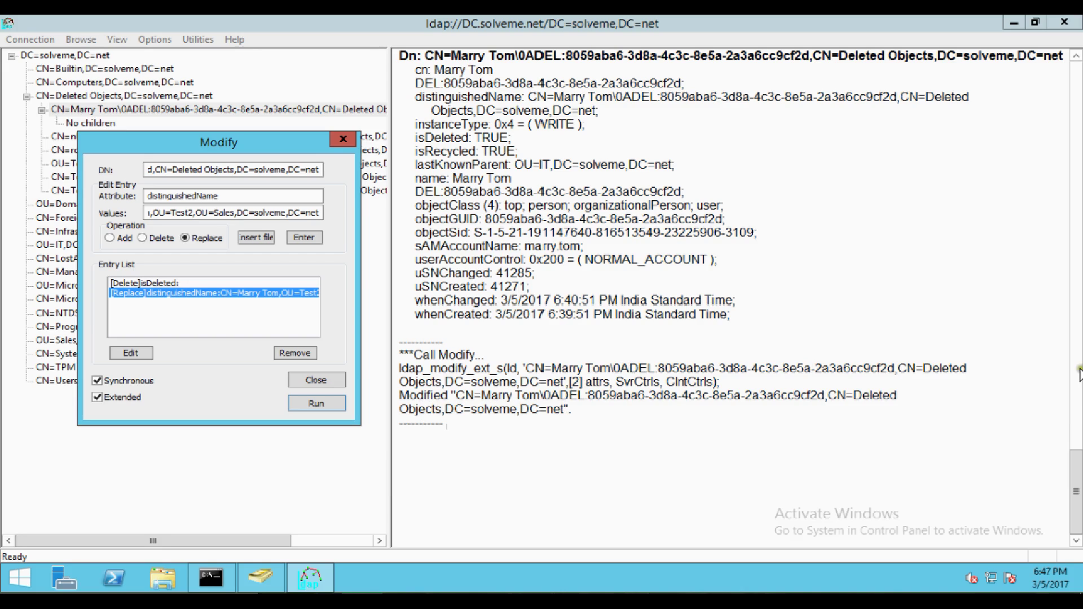
left_click_drag(1078, 440, 1076, 497)
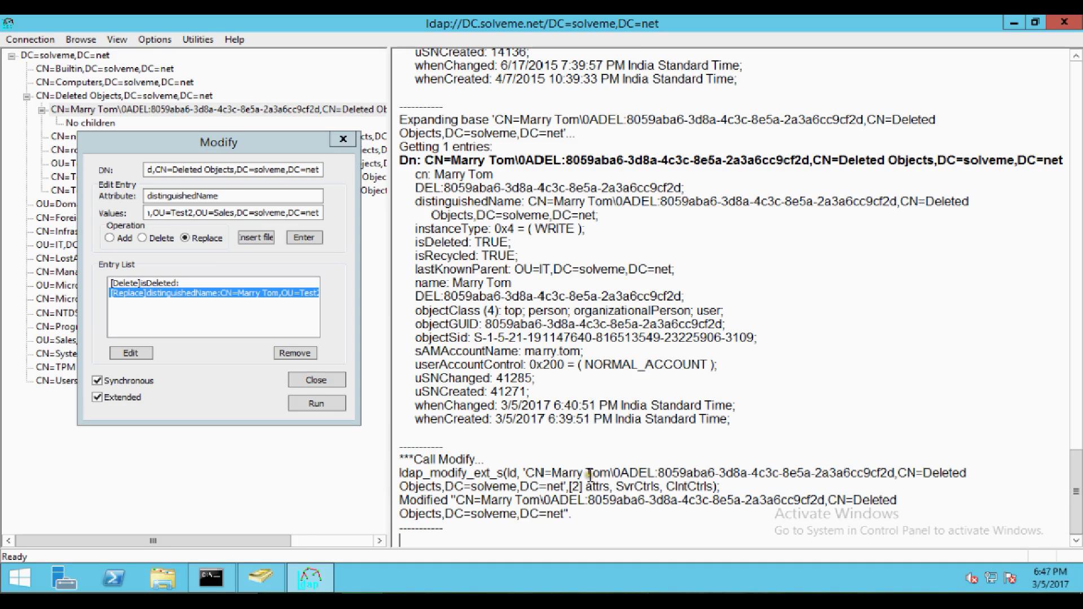
left_click(259, 577)
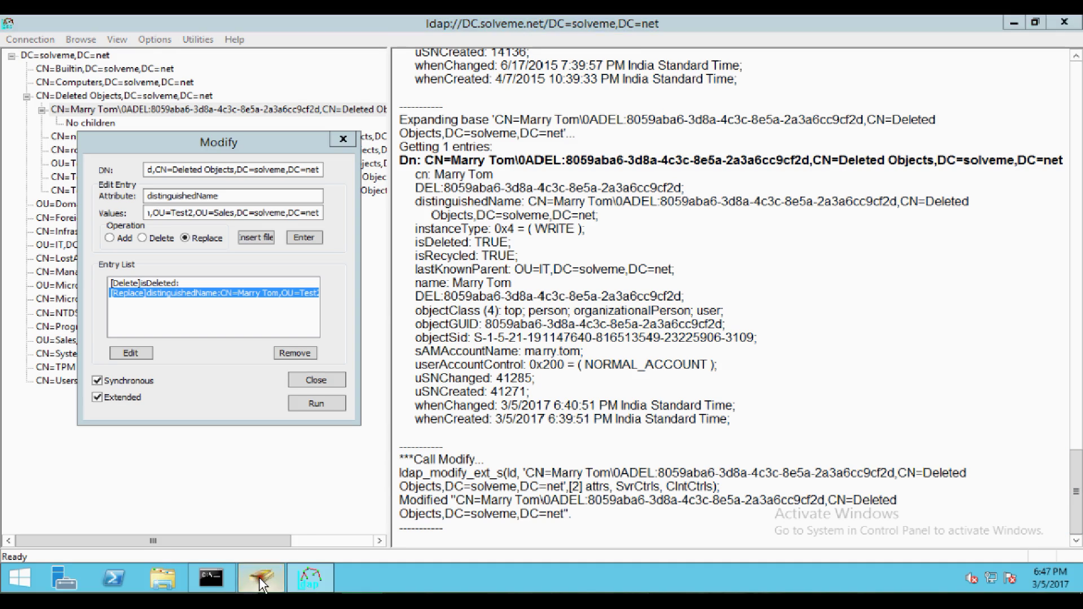
Step: Refresh the Test2 OU and select the restored user account
left_click(321, 299)
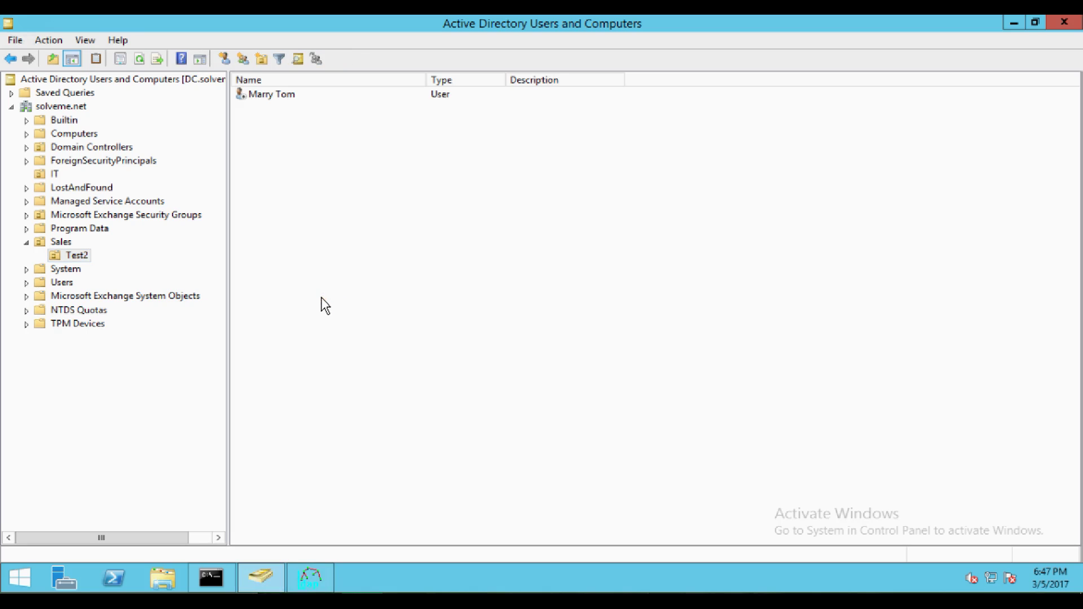
key("F5")
left_click(260, 94)
left_click_drag(260, 93, 282, 102)
left_click(272, 95)
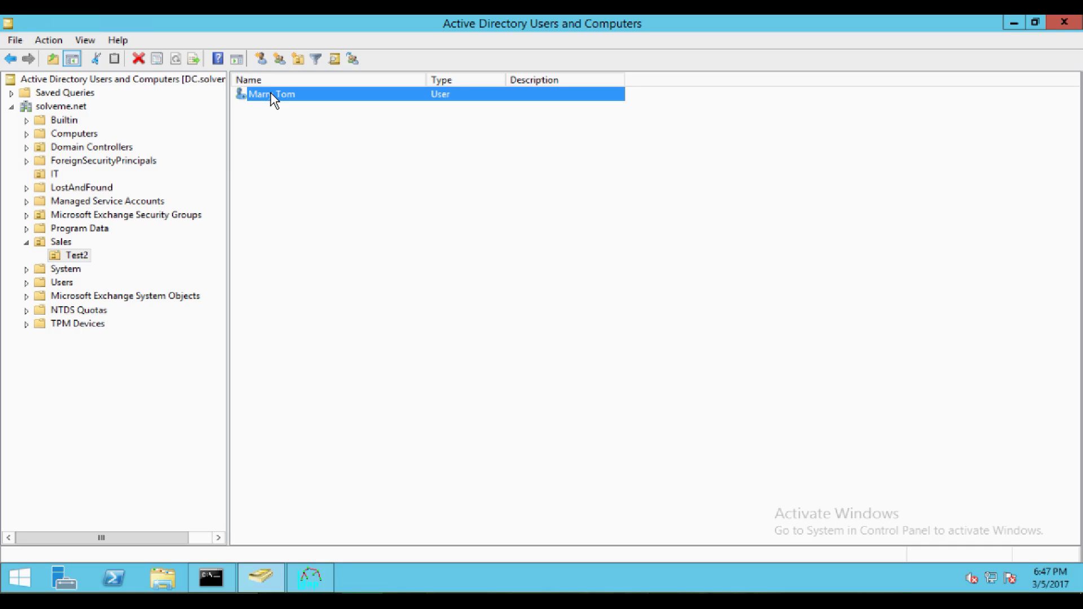
Step: Attempt to enable the restored account, then read and dismiss the password-requirements error
right_click(271, 92)
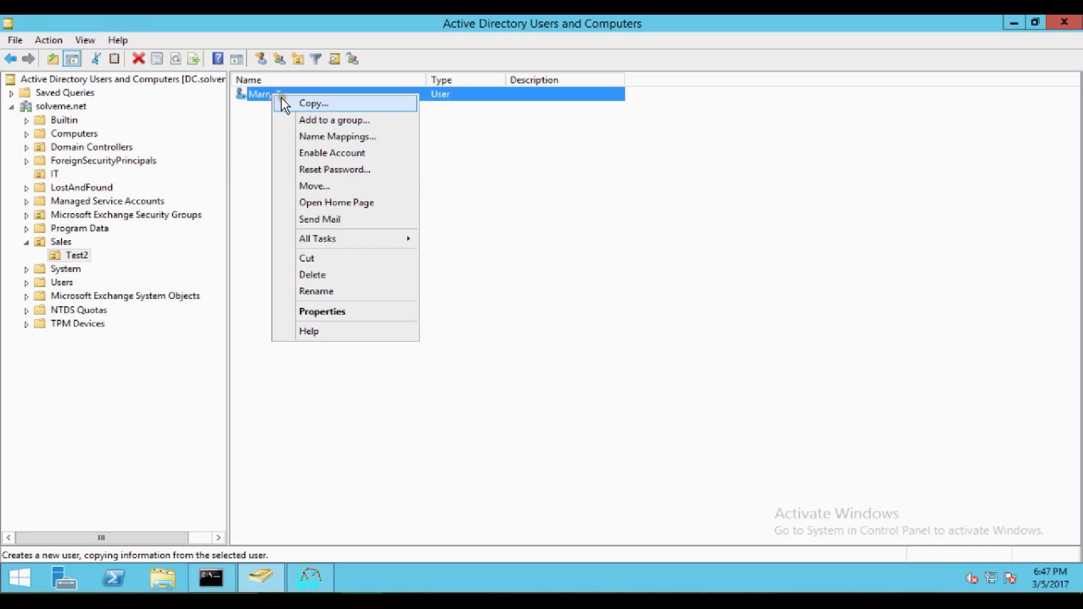
left_click(245, 113)
left_click(269, 95)
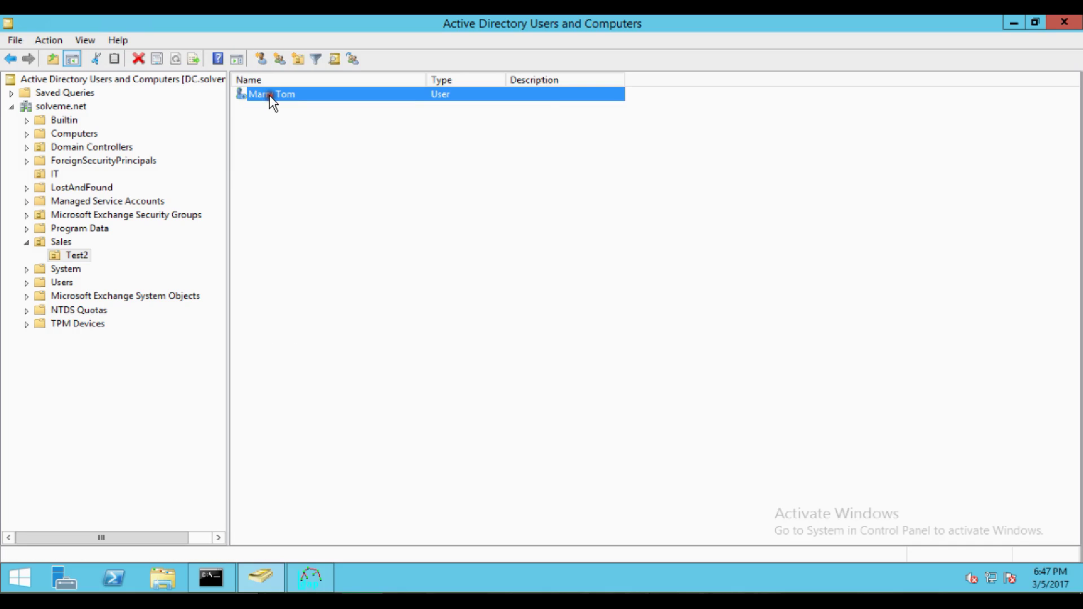
right_click(270, 95)
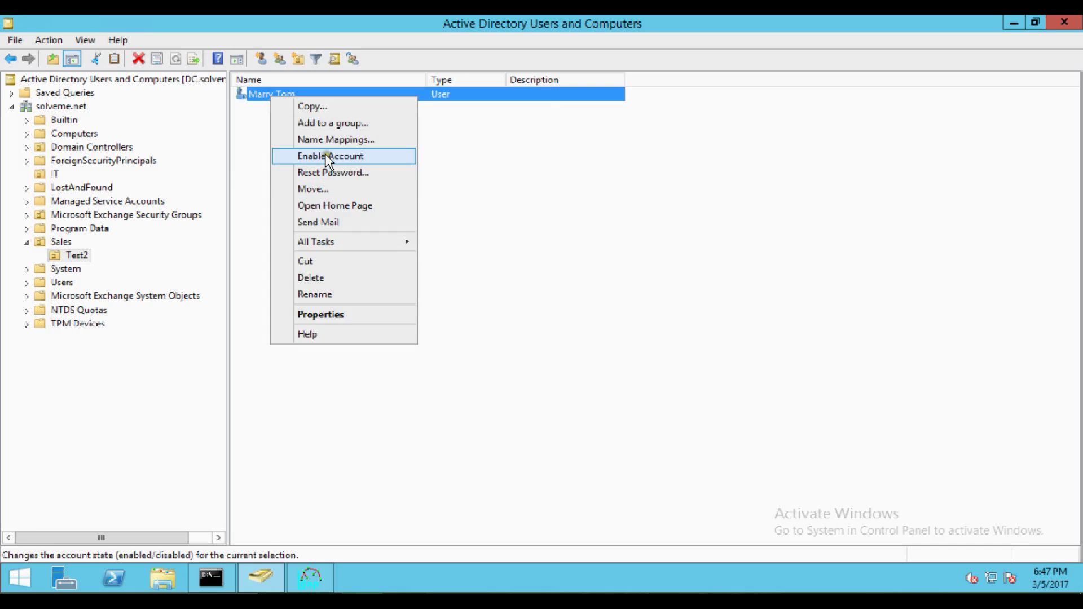
left_click(326, 155)
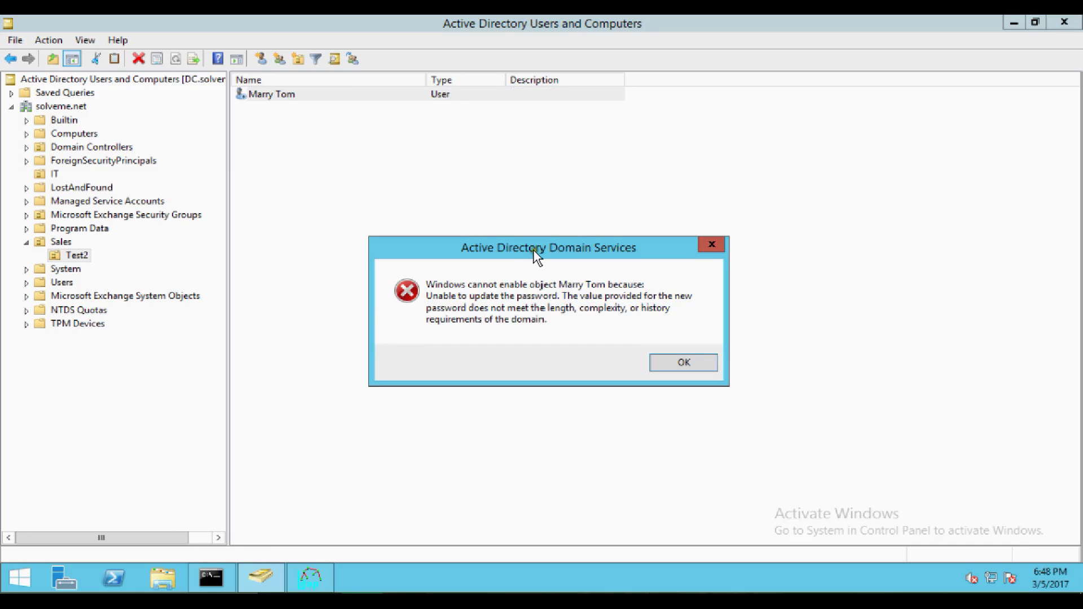
left_click_drag(533, 248, 473, 226)
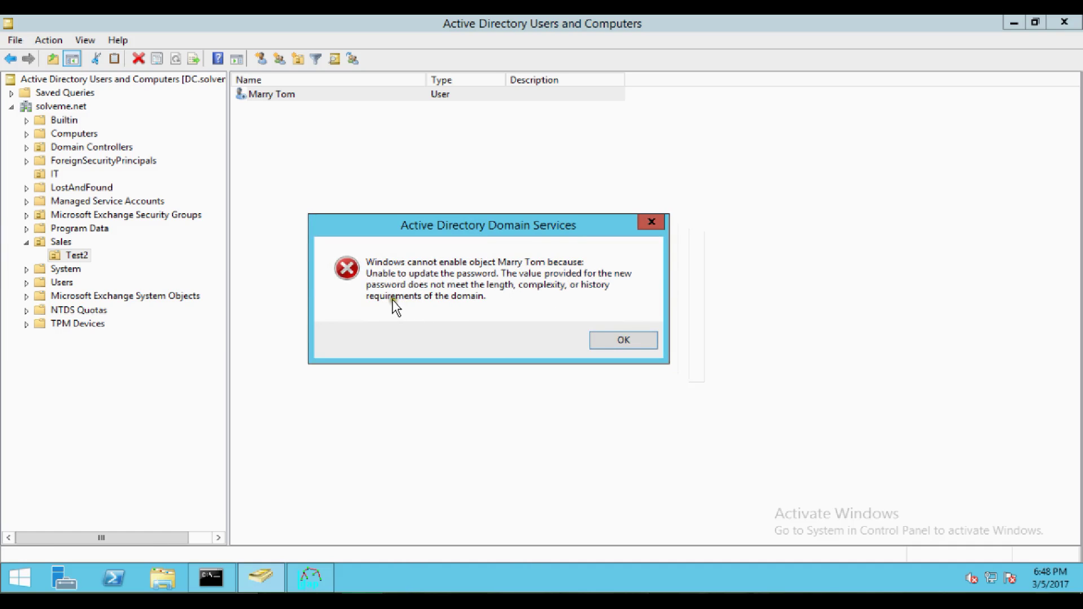
left_click(484, 221)
left_click_drag(483, 221, 493, 201)
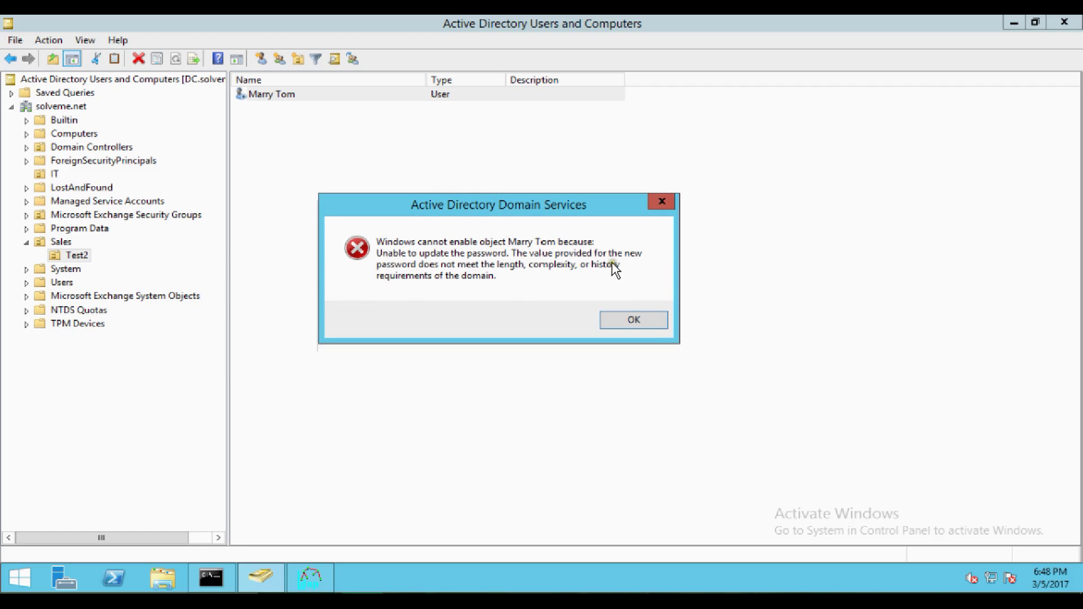
left_click(627, 315)
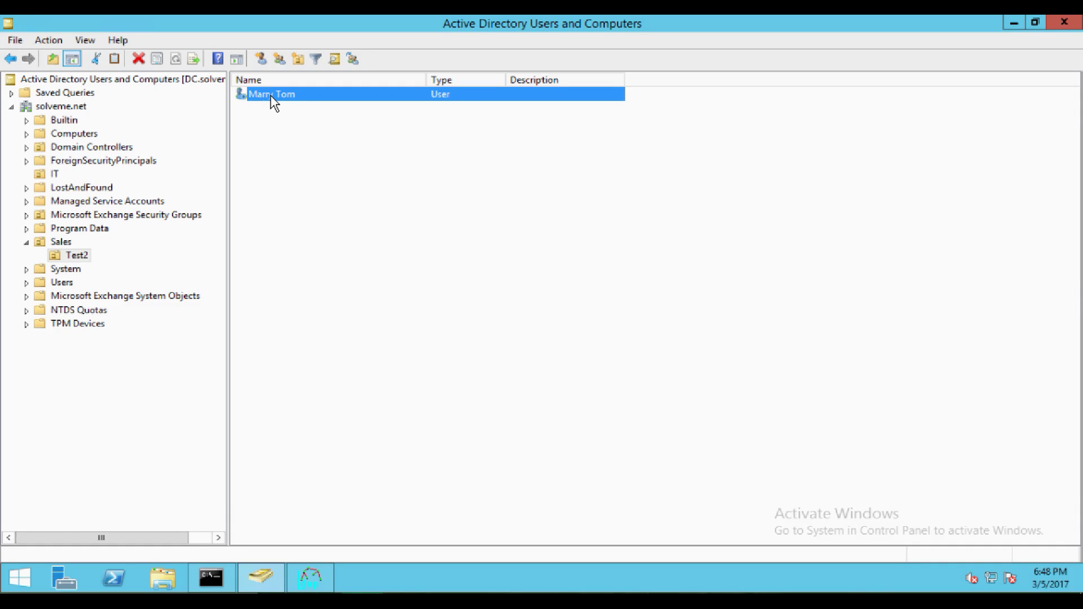
Step: Reset the restored user's password, entering and confirming the new password
right_click(271, 95)
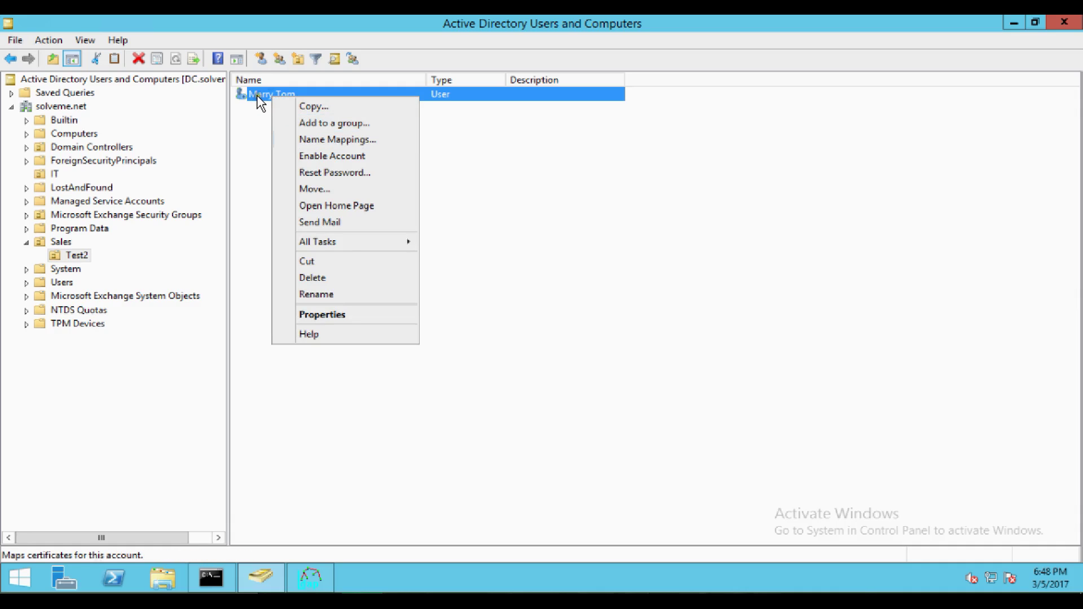
left_click(253, 105)
left_click(268, 94)
right_click(269, 95)
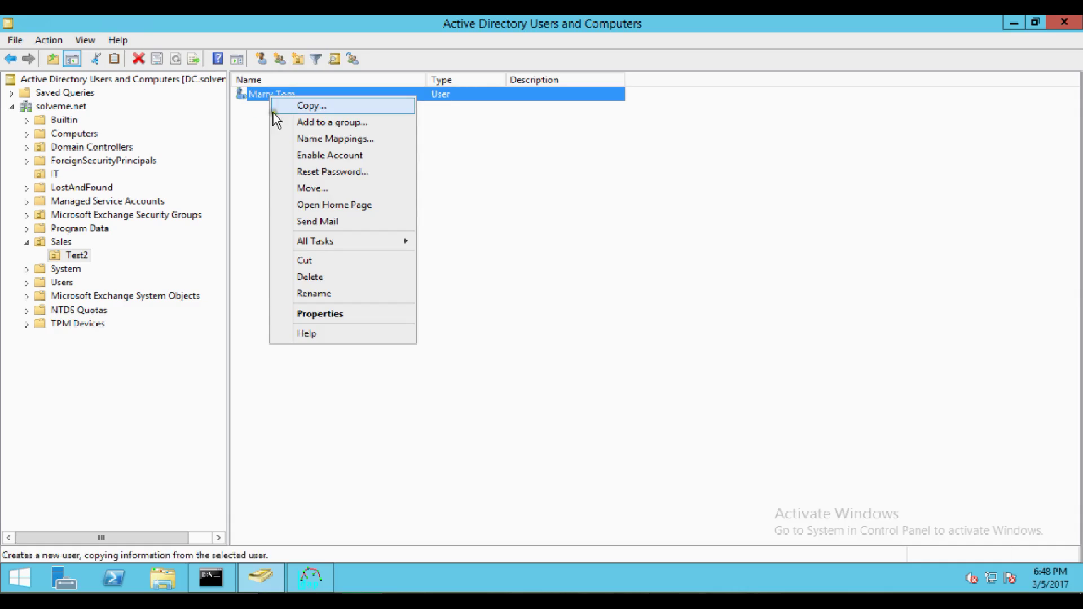
left_click(317, 173)
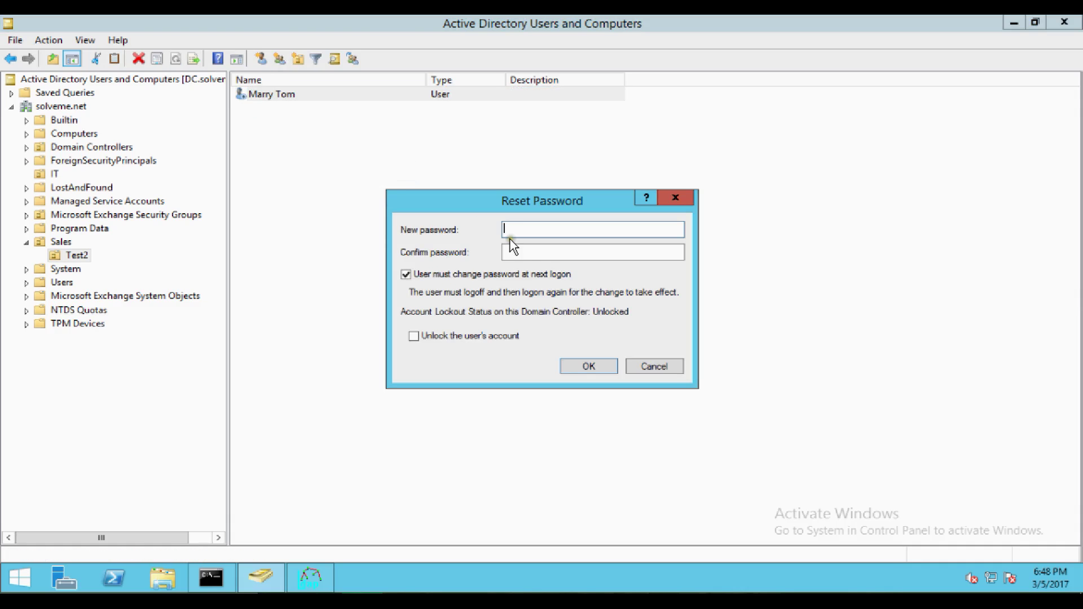
type("•••••••")
key("Tab")
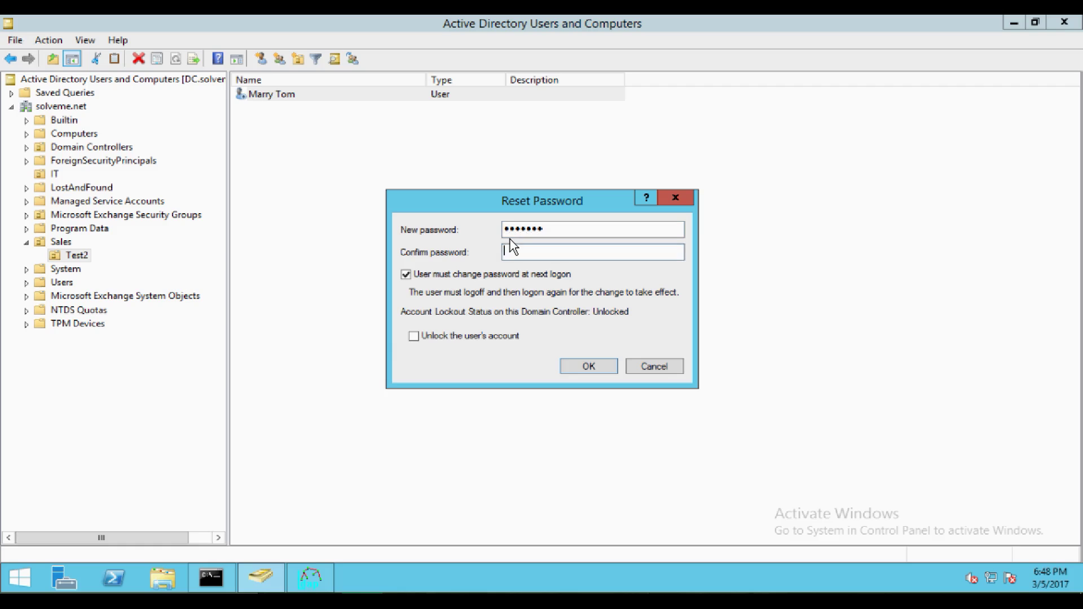
type("•••••••")
left_click(597, 366)
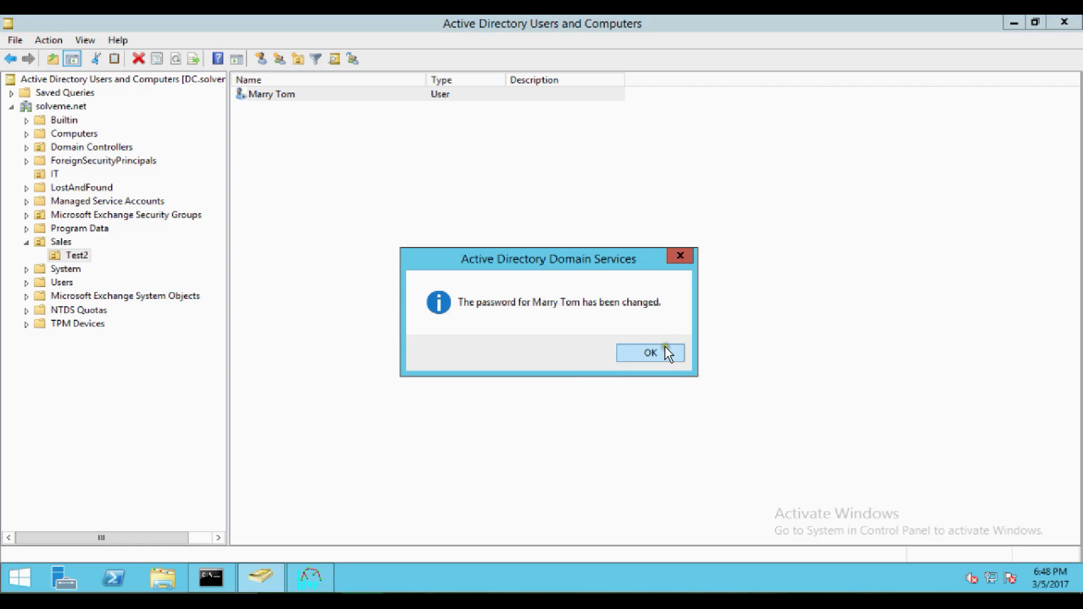
left_click(666, 351)
Step: Enable the restored user's account and acknowledge the confirmation
right_click(344, 100)
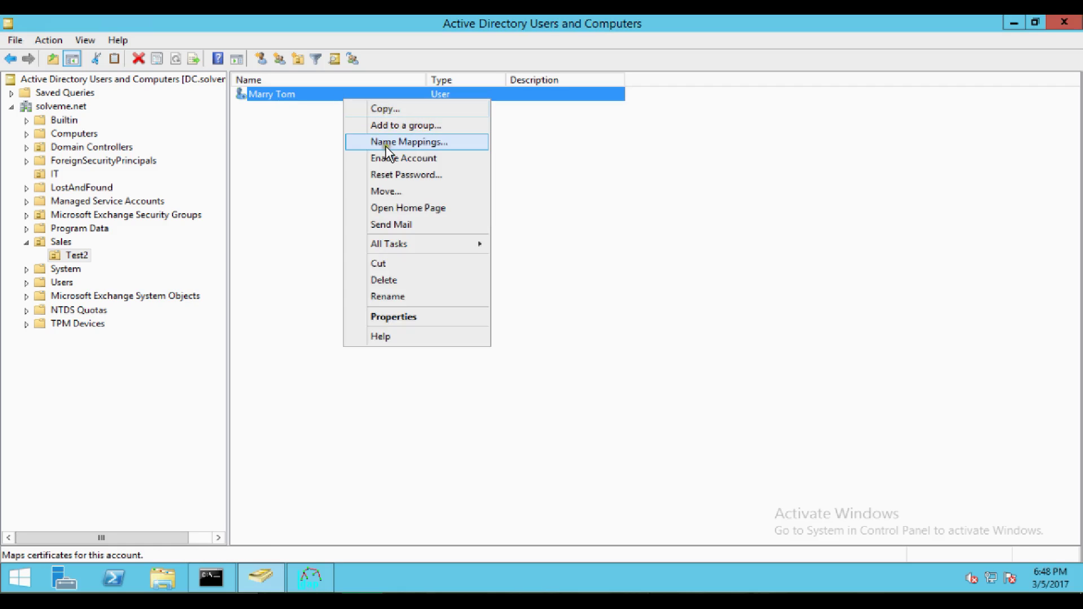
left_click(395, 158)
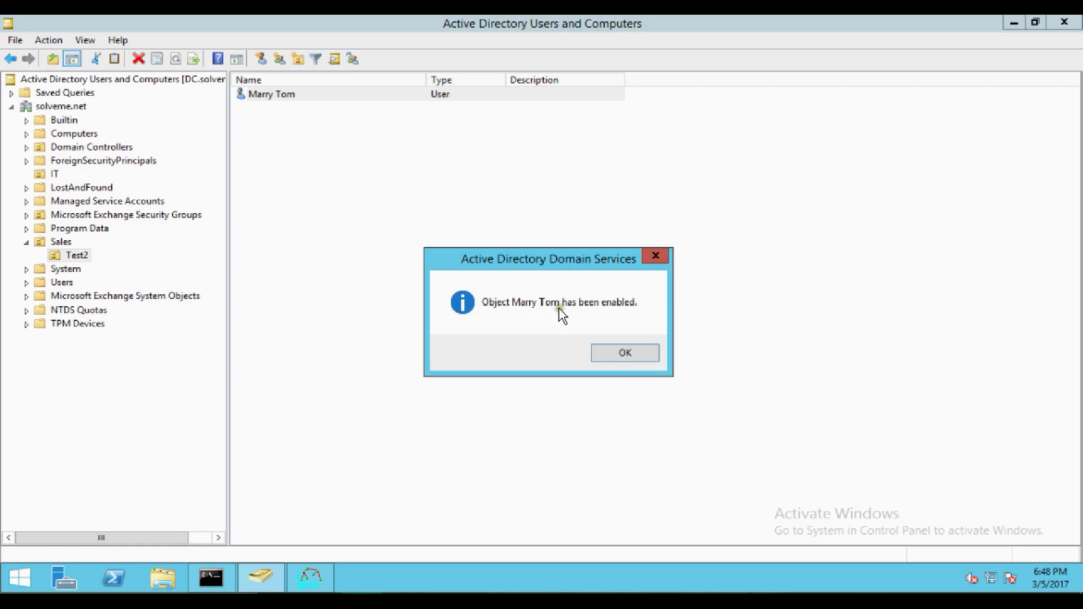
left_click(647, 350)
left_click(519, 319)
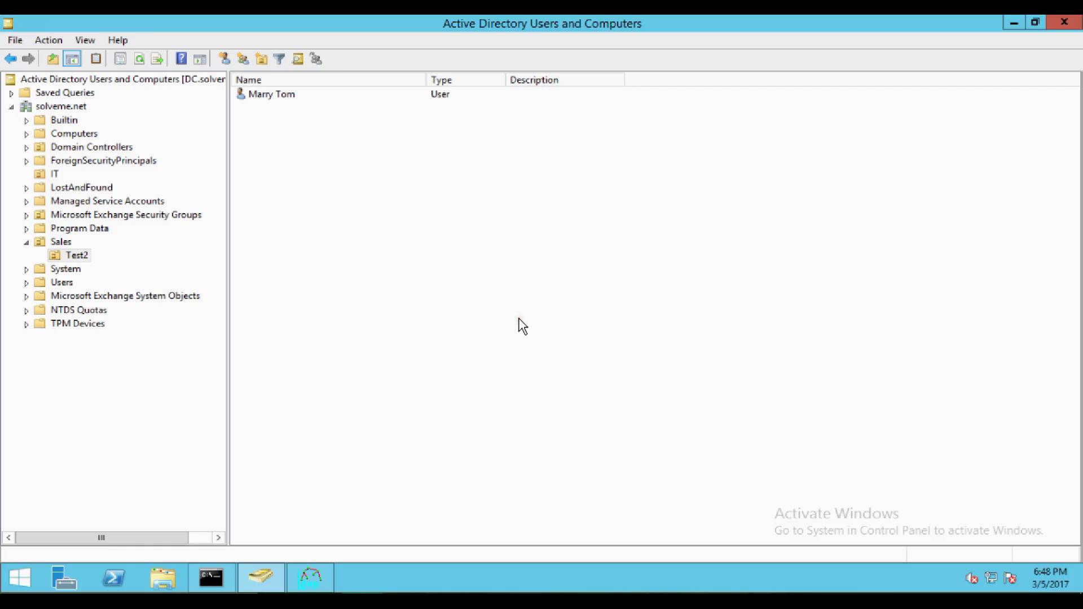
left_click(273, 97)
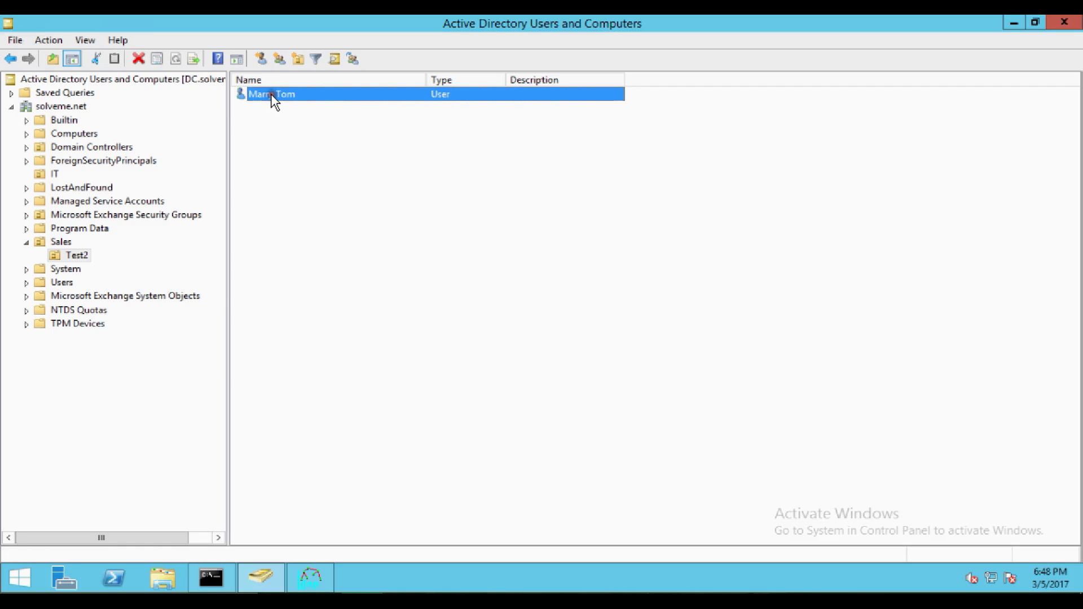
double_click(271, 94)
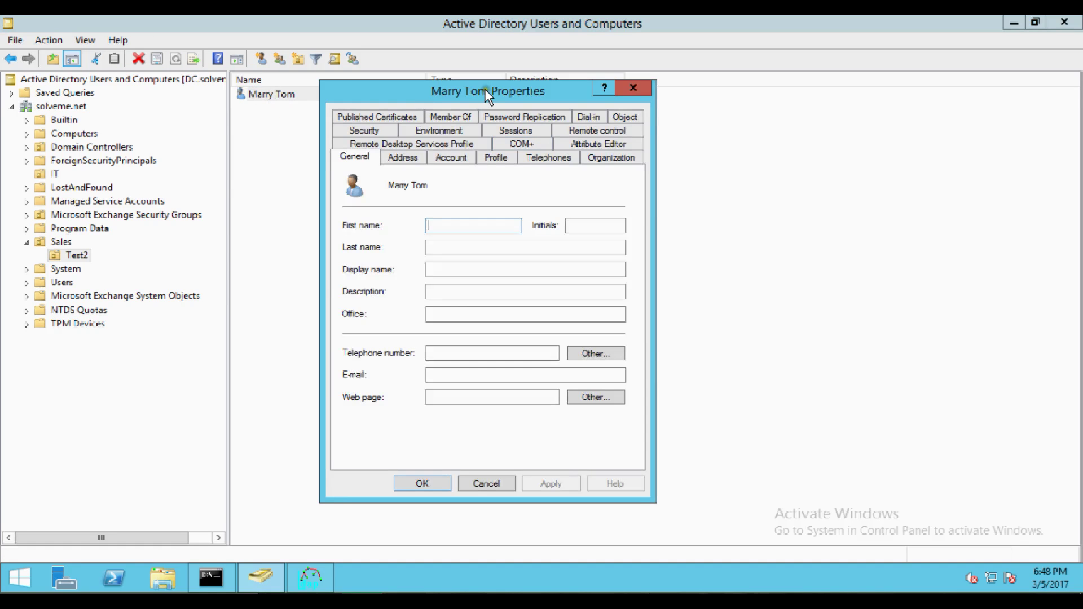
left_click_drag(481, 91, 477, 90)
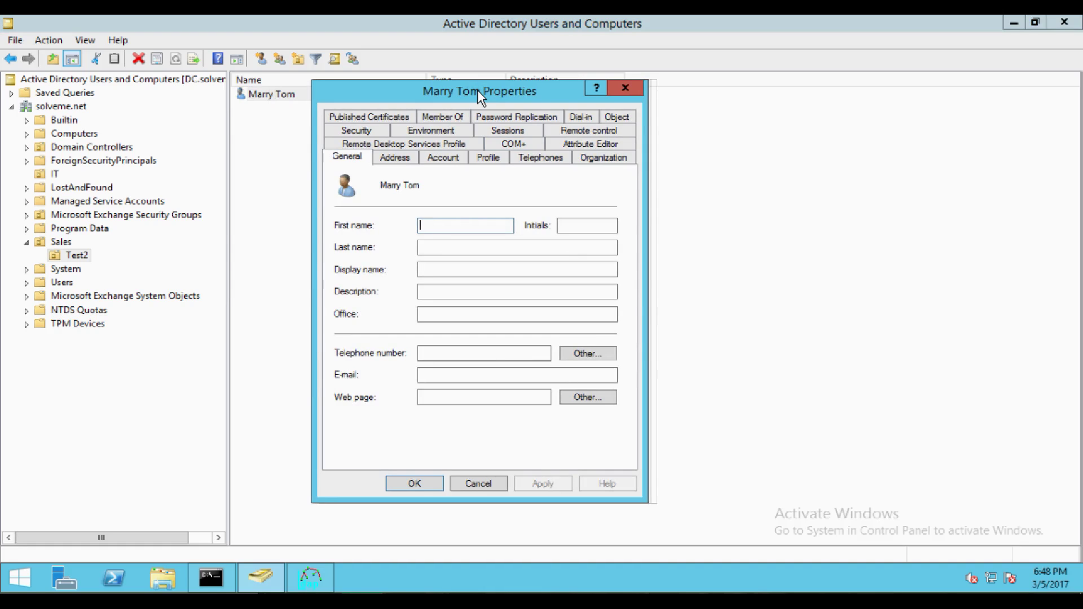
left_click(617, 90)
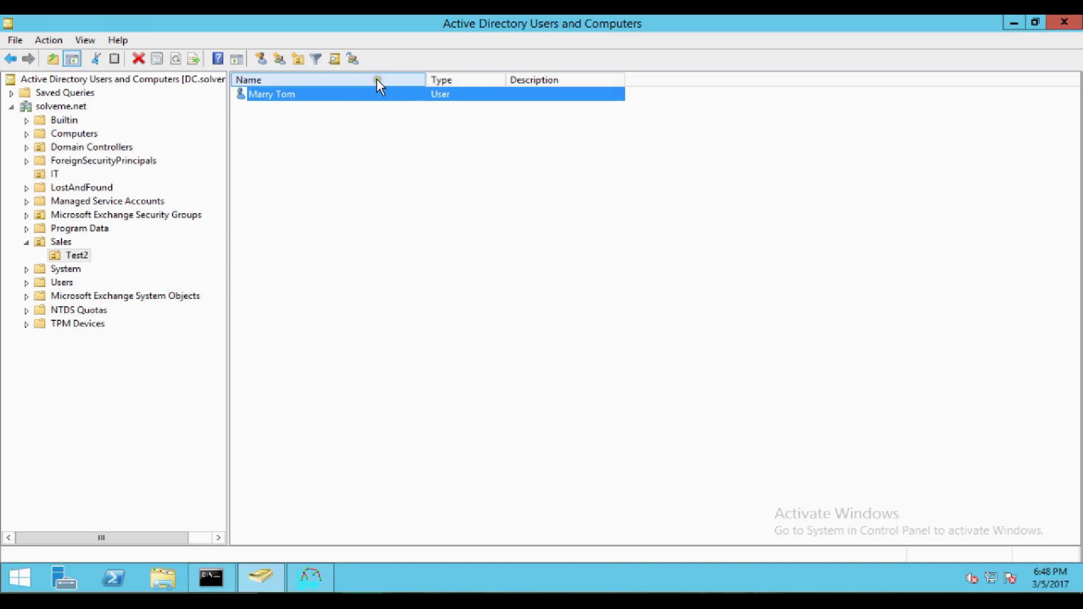
double_click(341, 93)
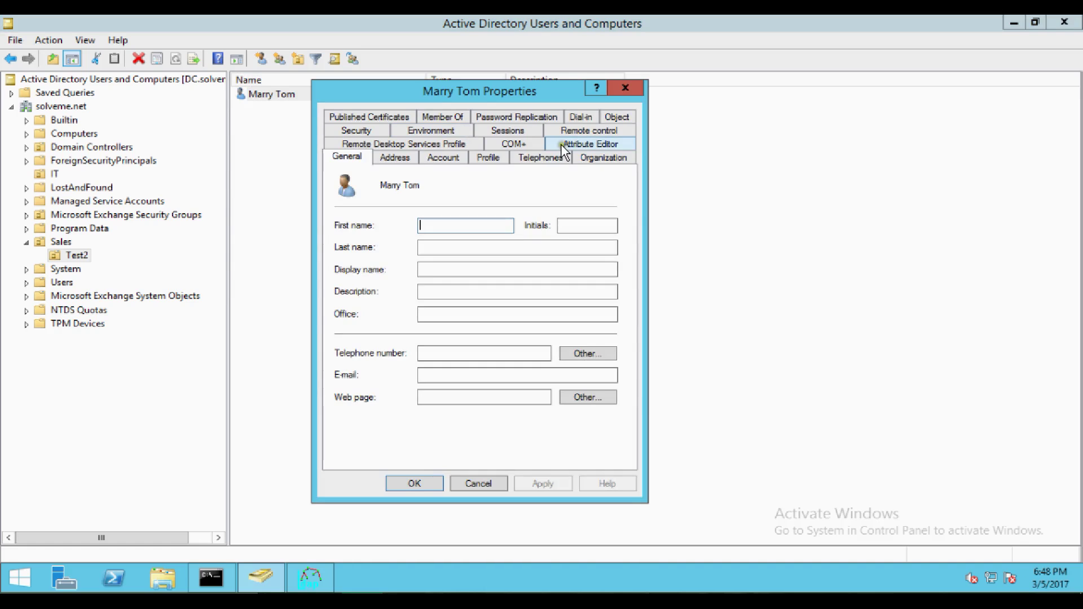
left_click(579, 156)
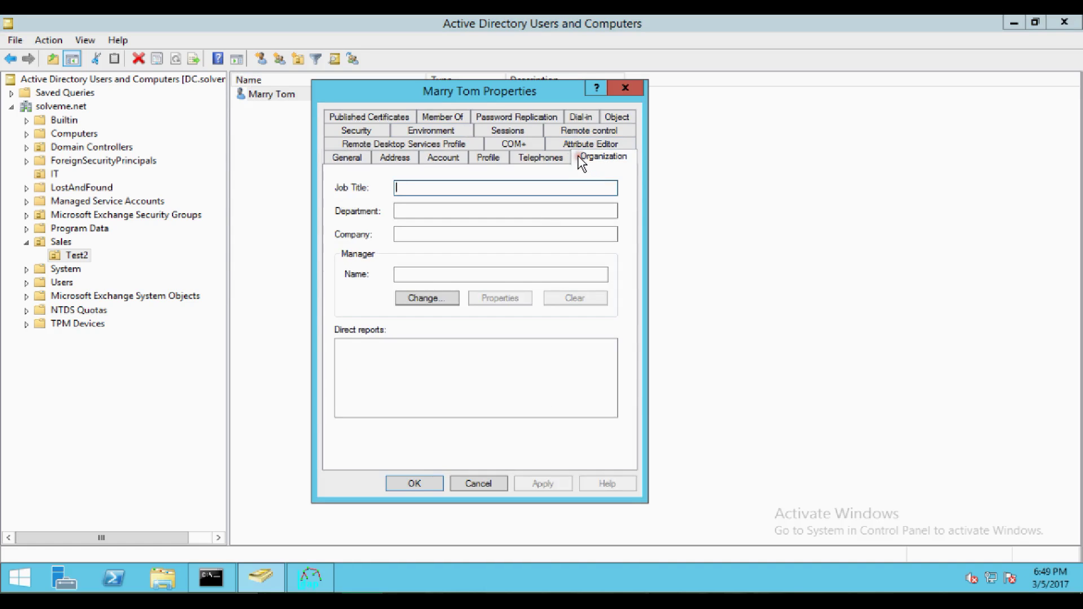
left_click(462, 118)
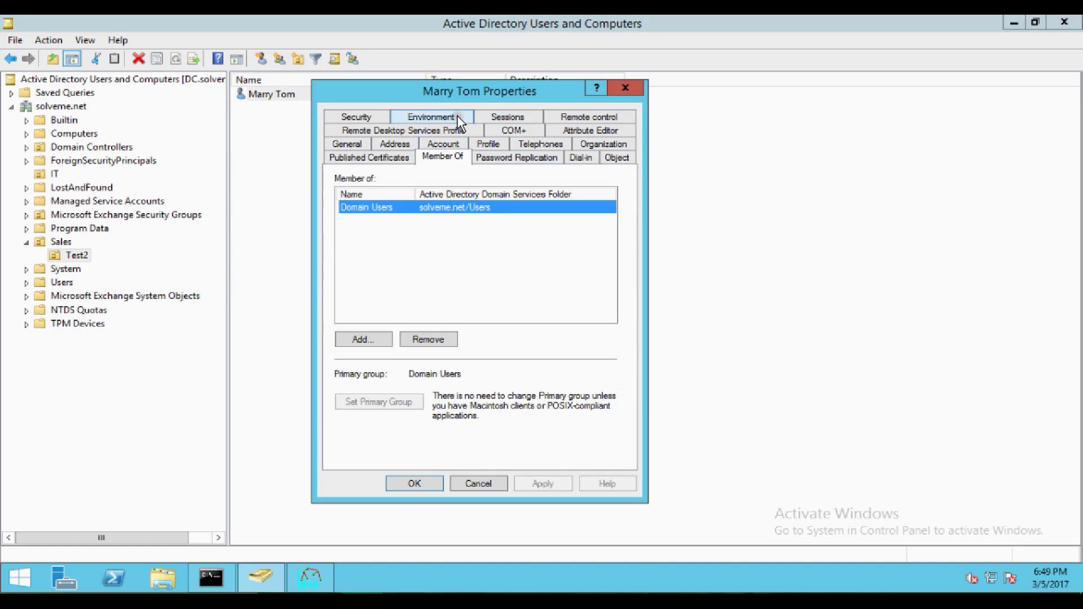
left_click(355, 145)
left_click(390, 155)
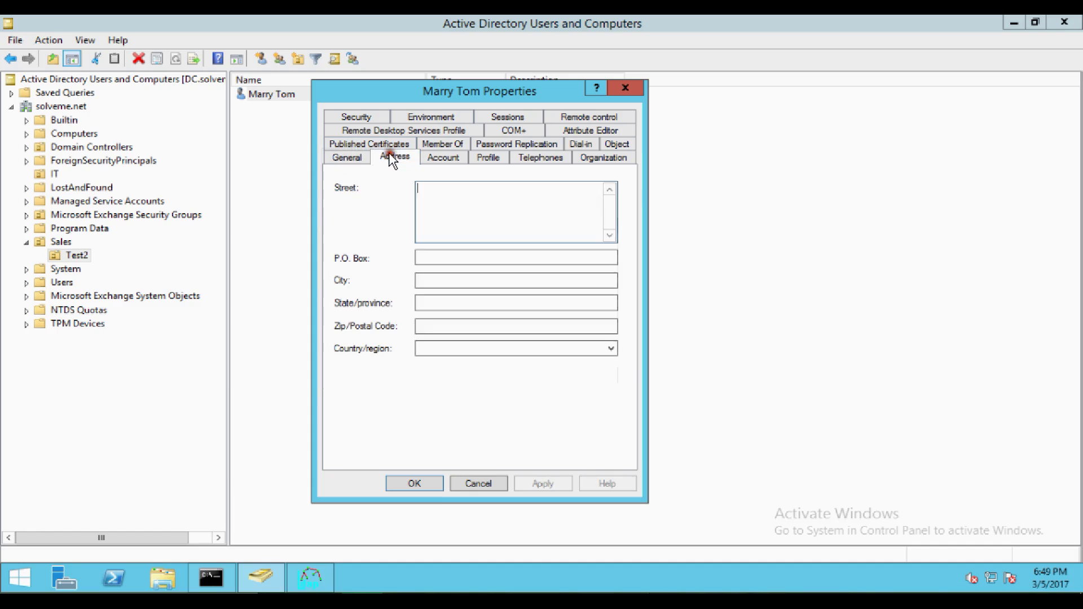
left_click(429, 158)
left_click(488, 160)
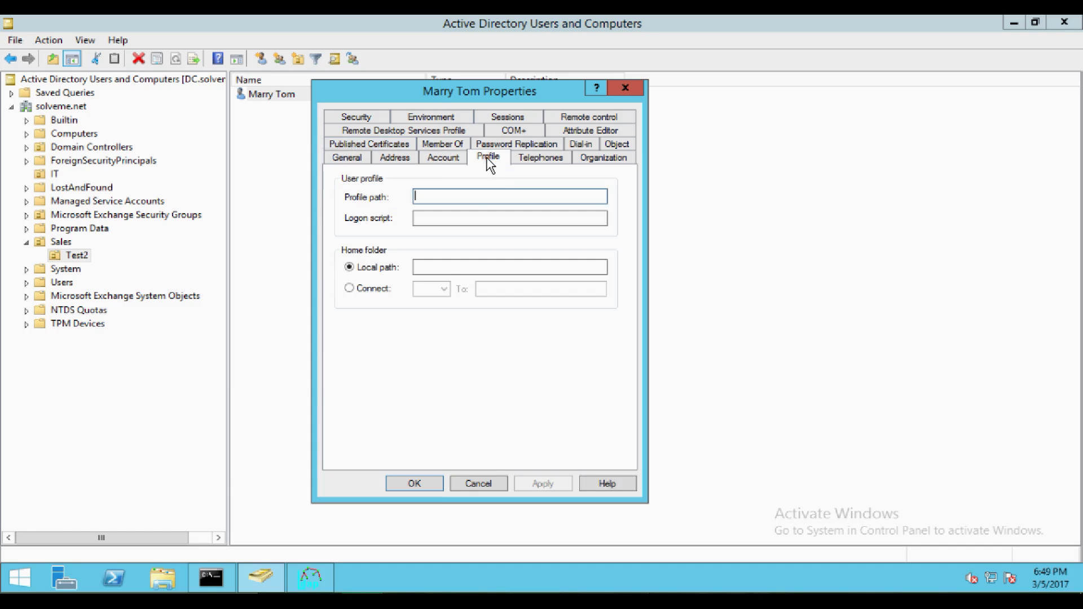
left_click(447, 158)
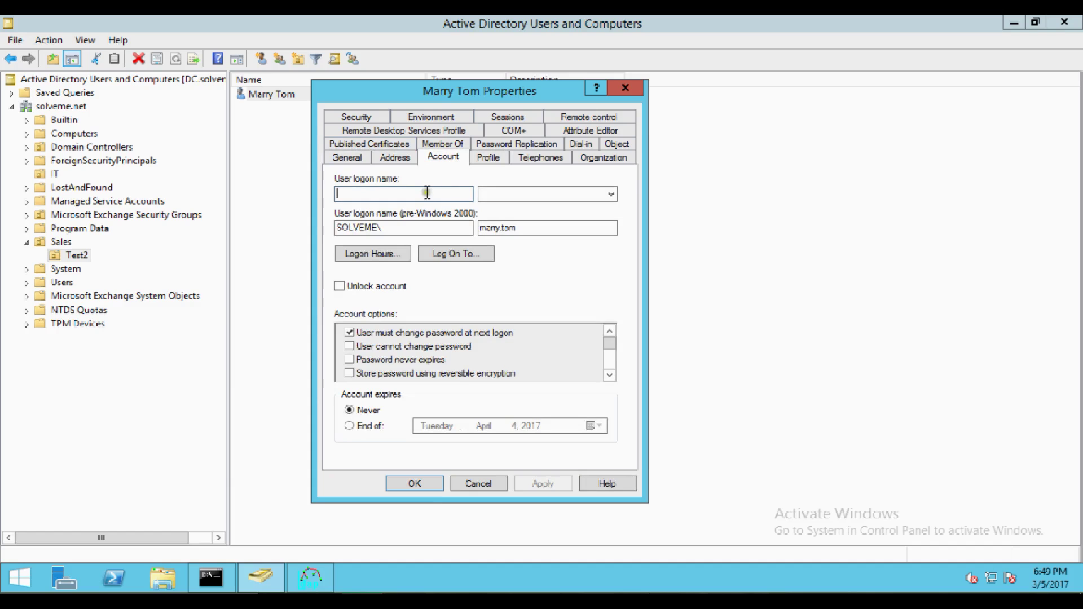
left_click(353, 158)
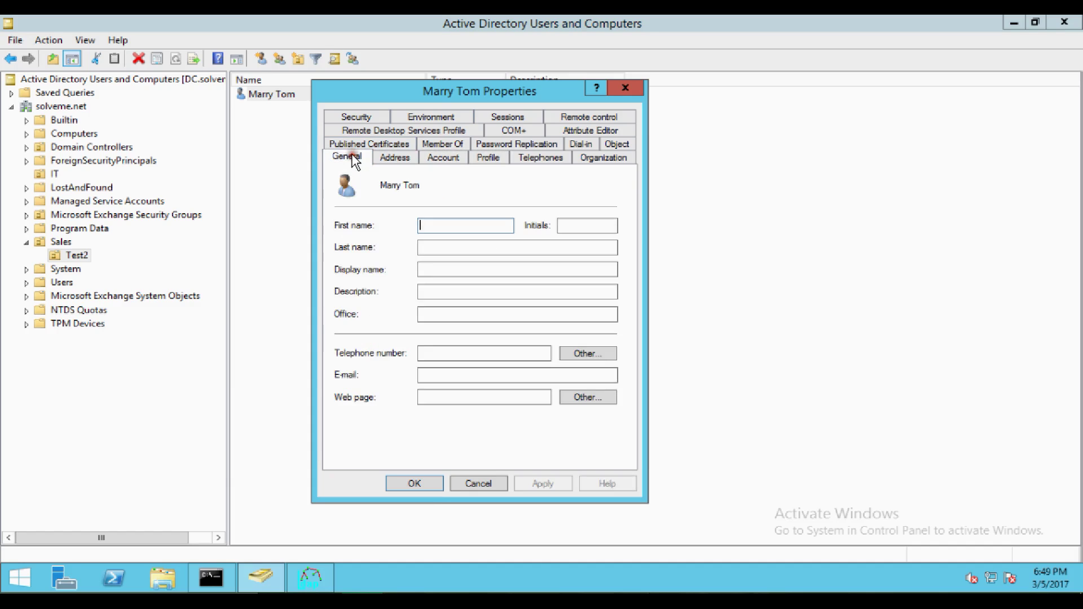
left_click(451, 162)
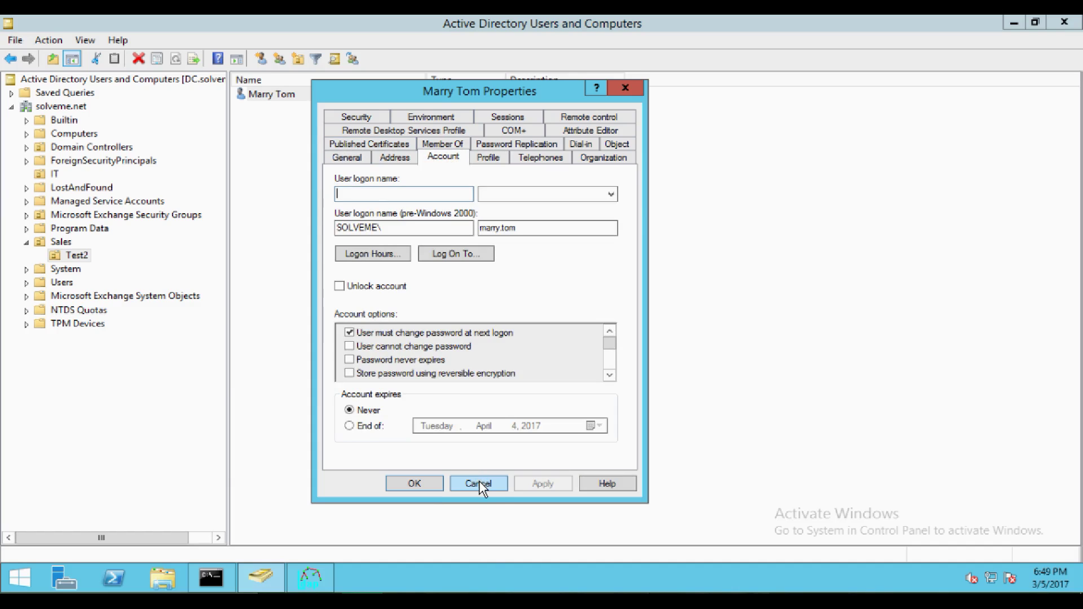
left_click(479, 484)
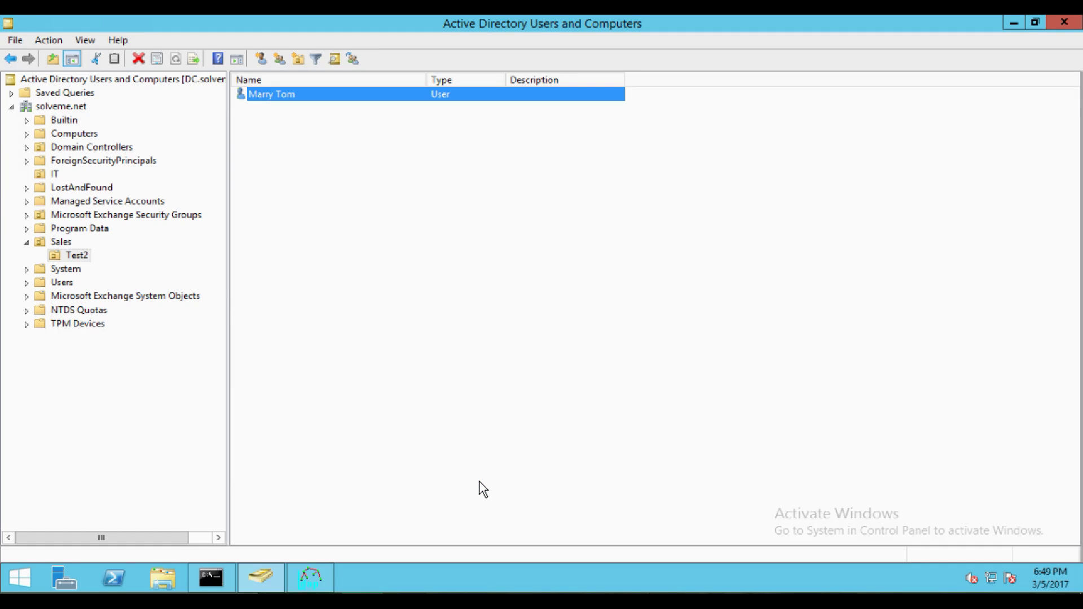
left_click(360, 435)
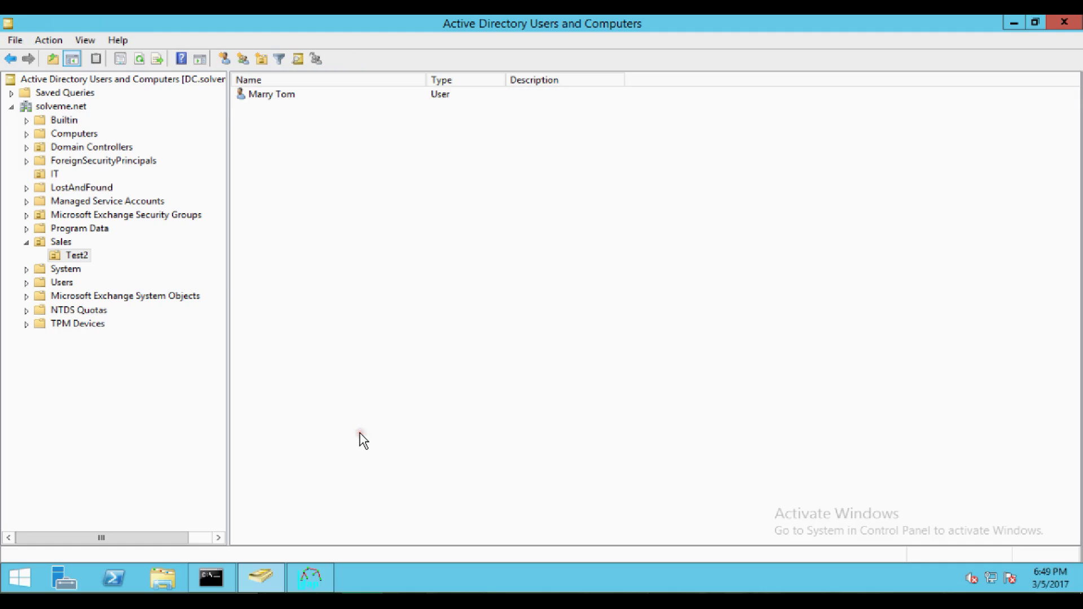
mouse_move(650, 590)
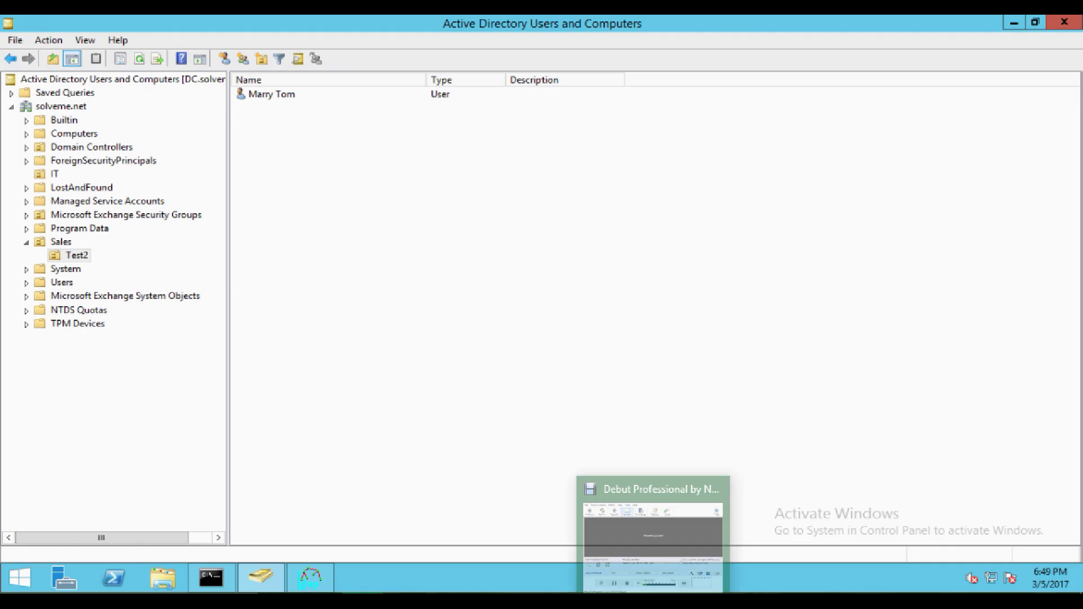